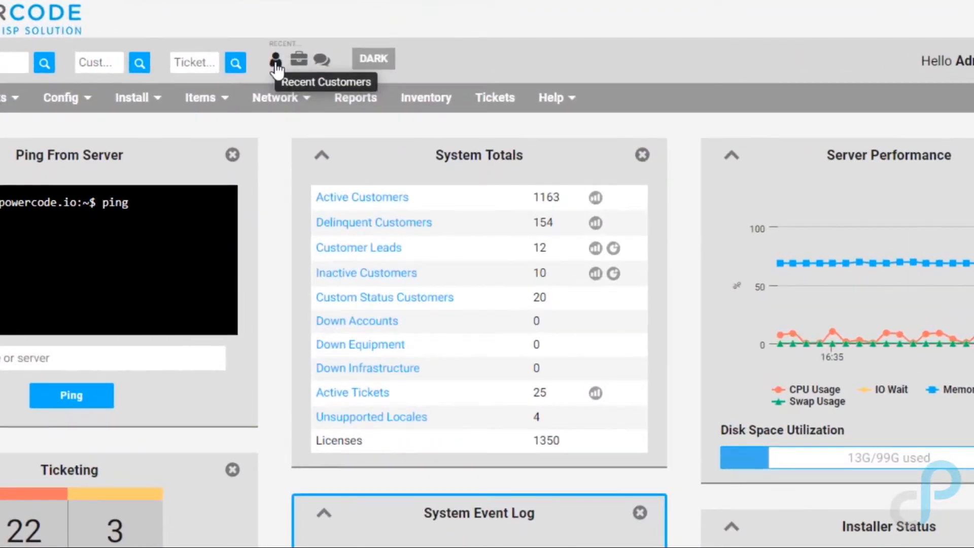
Open the recent customer A Night At the Opera Pho and look over the account overview
click(276, 62)
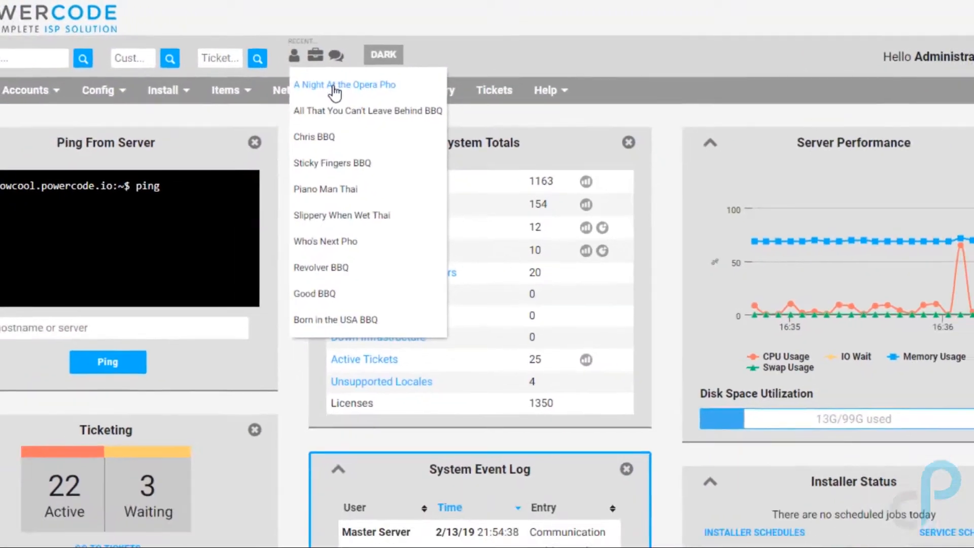
click(318, 93)
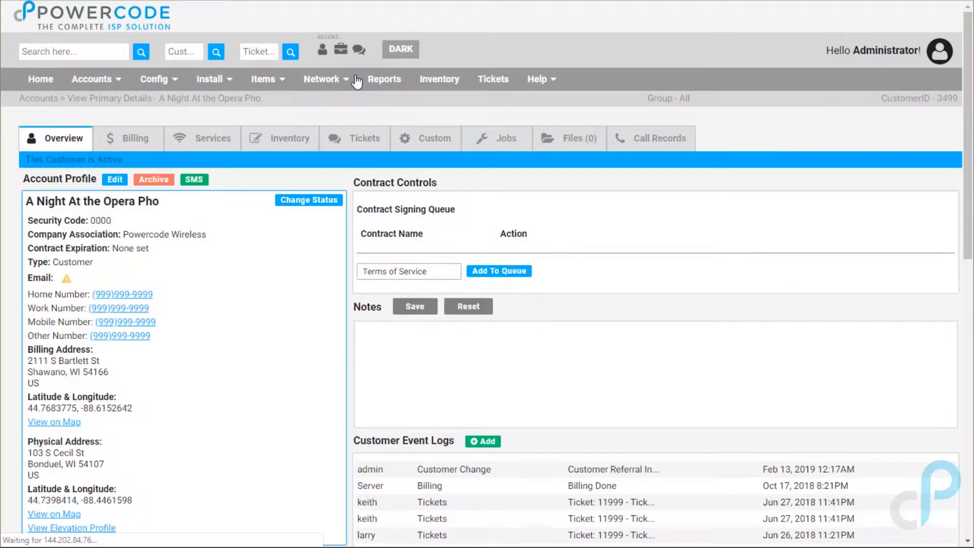
scroll(431, 270, down, 5)
scroll(432, 273, down, 4)
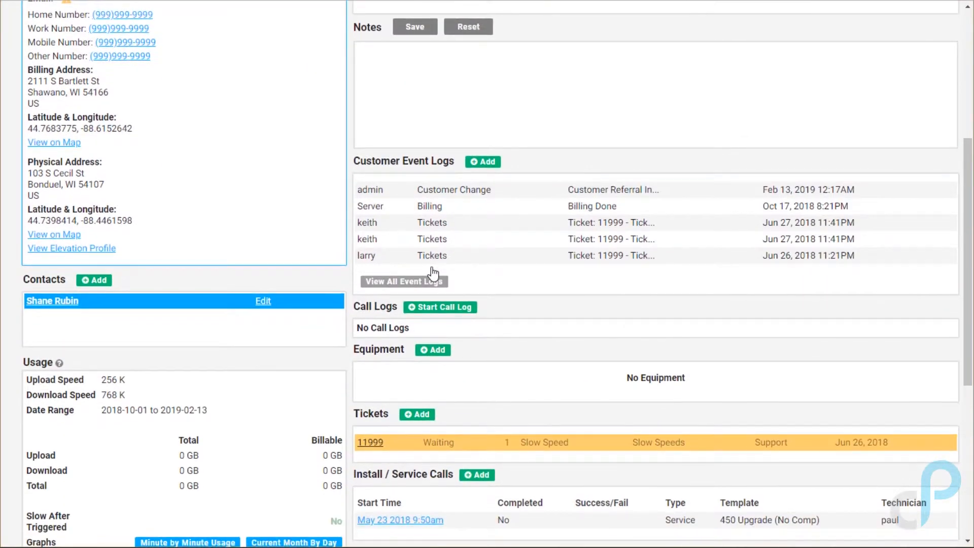
scroll(431, 267, up, 9)
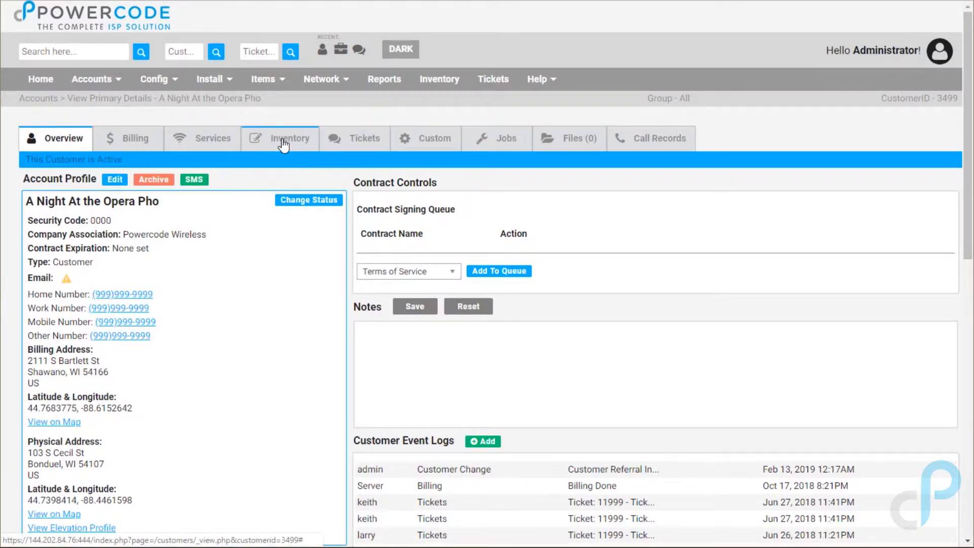
Start adding equipment from the customer's inventory, keep the category CPE, and choose the device type Ubiquiti AirOS CPE
click(285, 145)
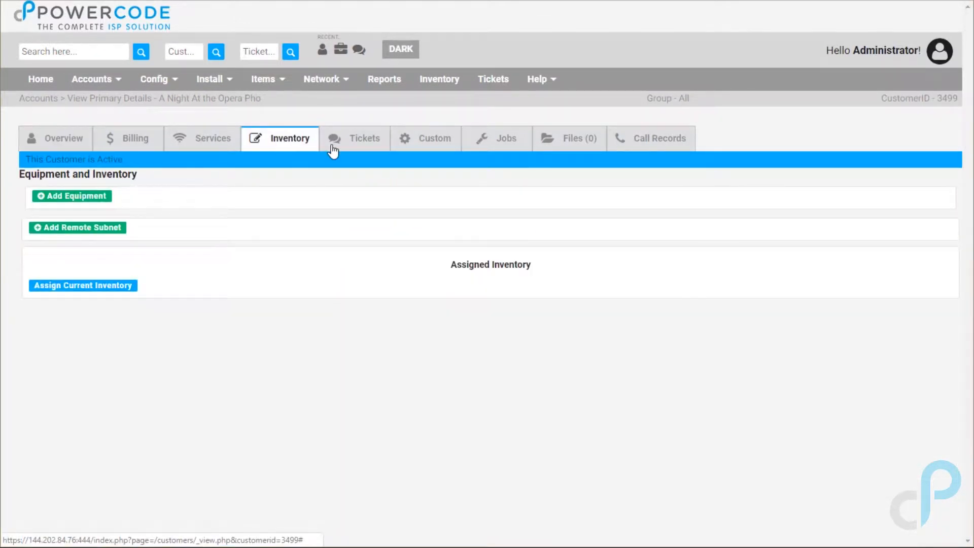
click(73, 198)
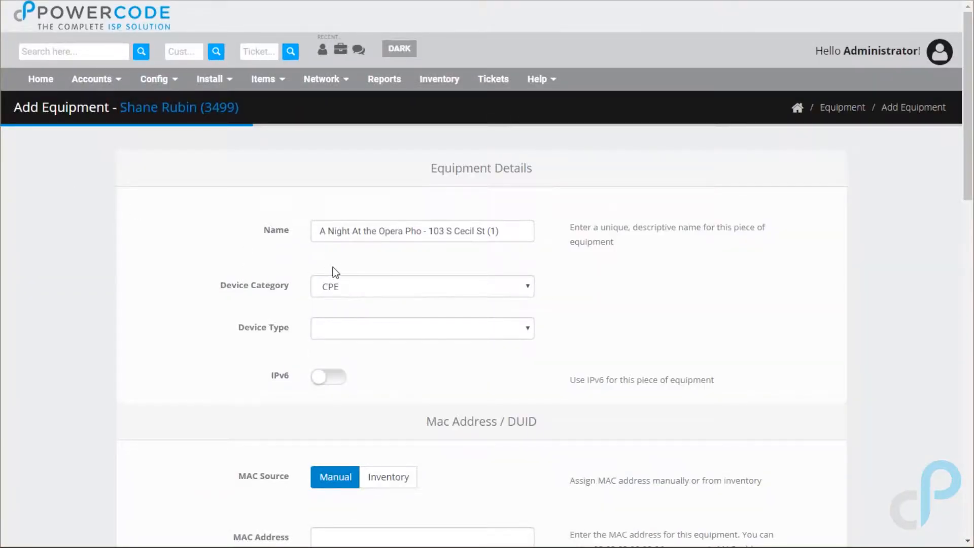
scroll(525, 269, down, 1)
scroll(525, 269, down, 2)
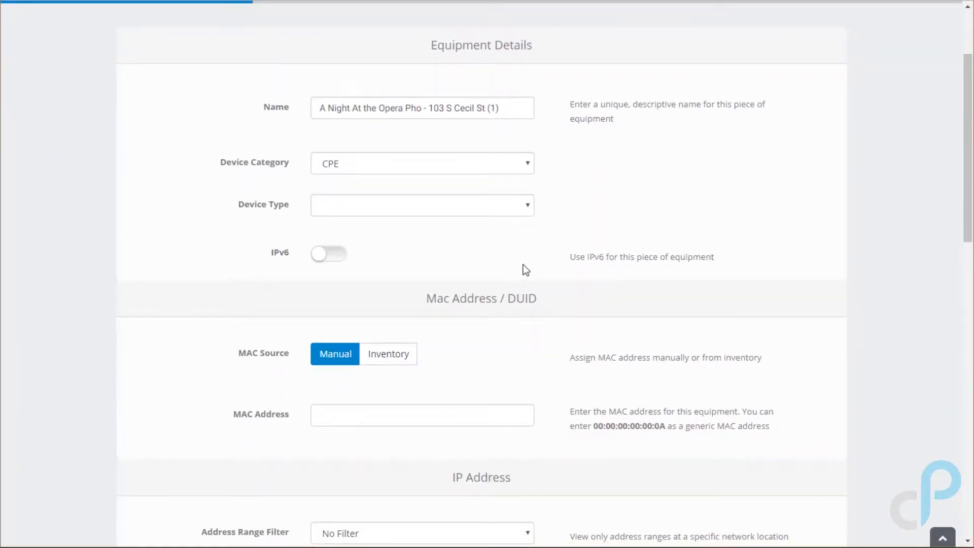
click(527, 169)
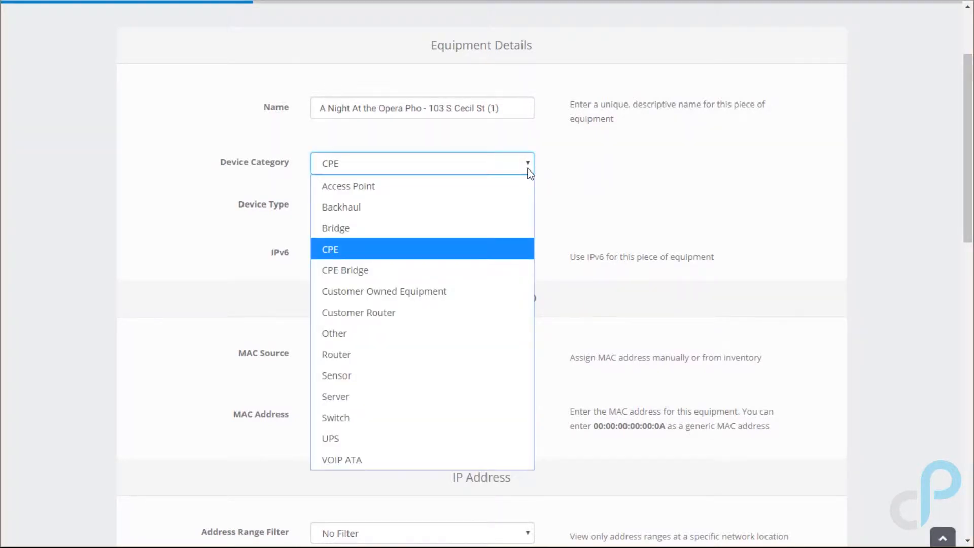
click(528, 169)
click(527, 205)
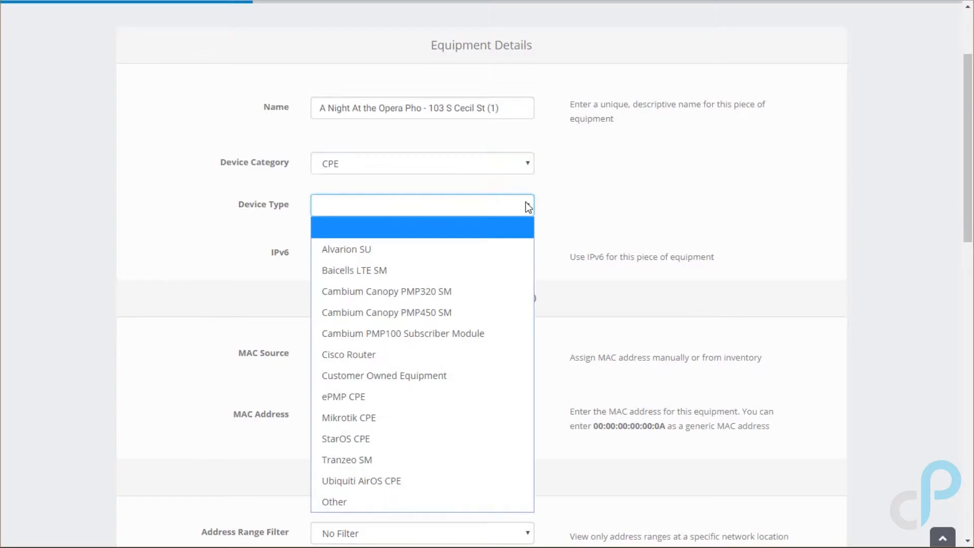
click(386, 483)
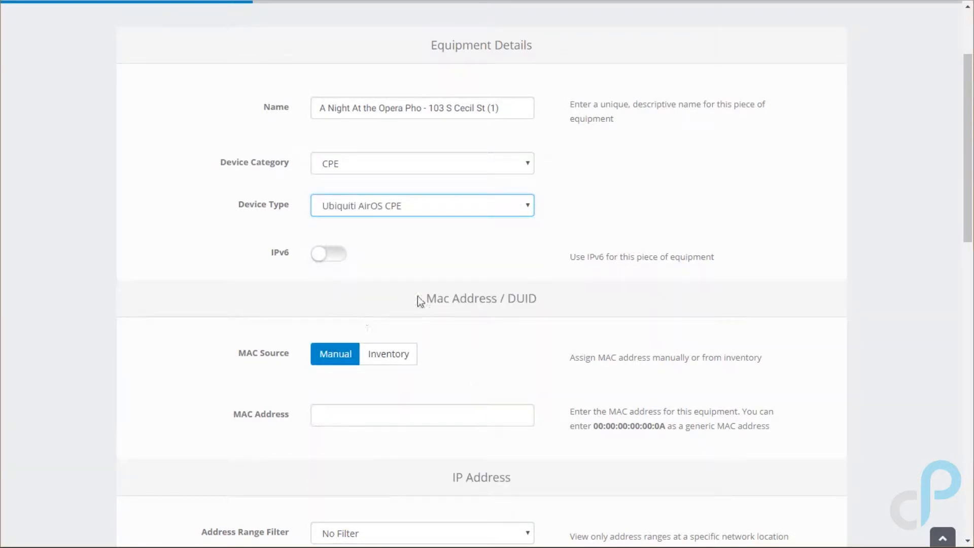
Source the MAC address from a staff member's inventory and pick item #43, PB 5
scroll(513, 319, down, 3)
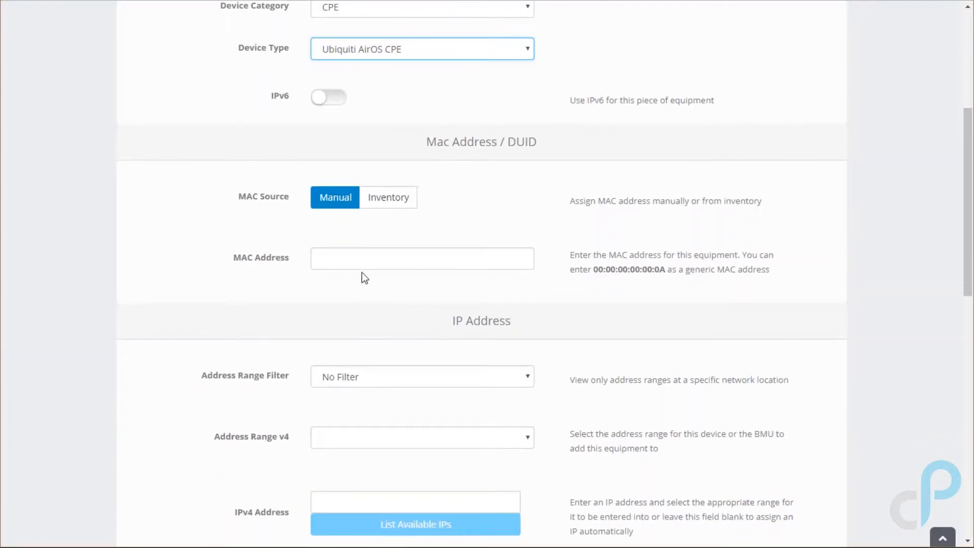
click(383, 197)
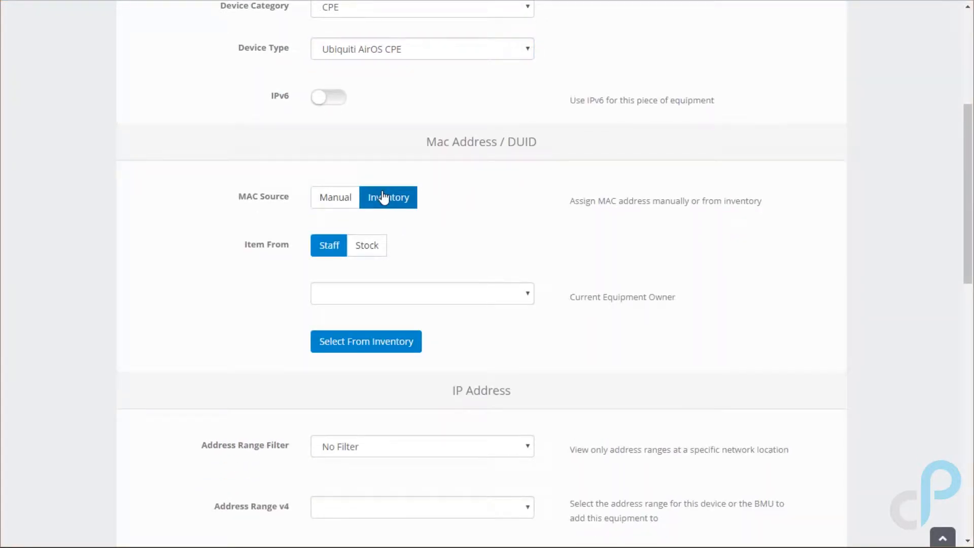
click(519, 291)
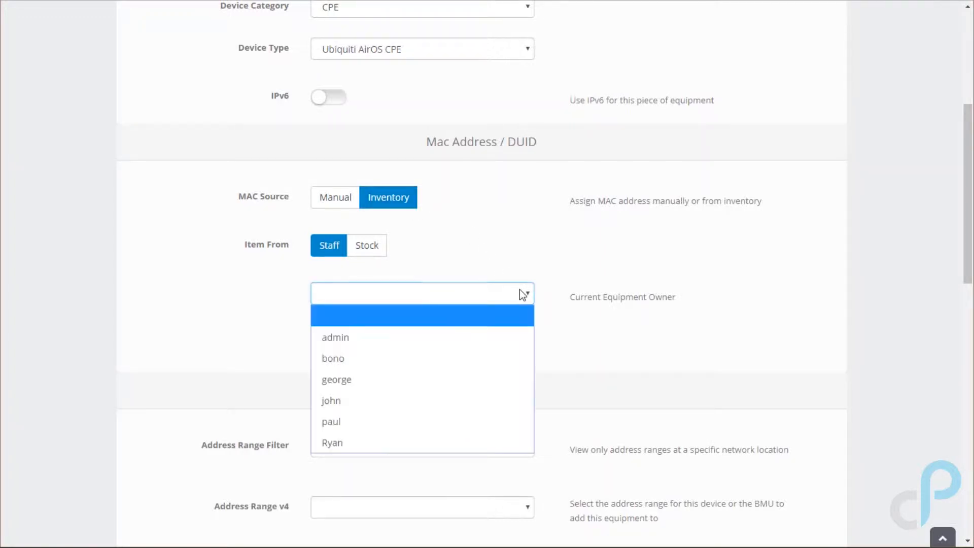
click(361, 421)
click(349, 347)
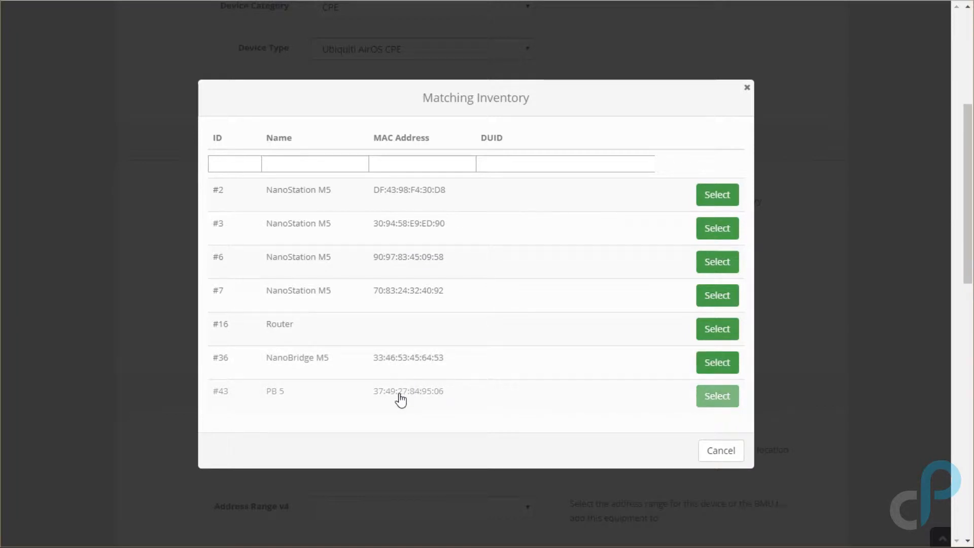
click(715, 401)
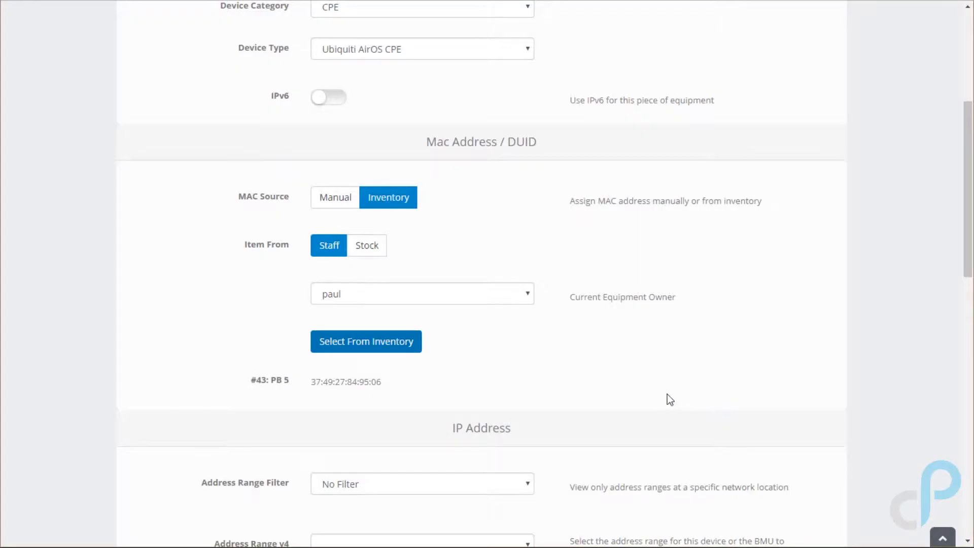
scroll(531, 380, down, 5)
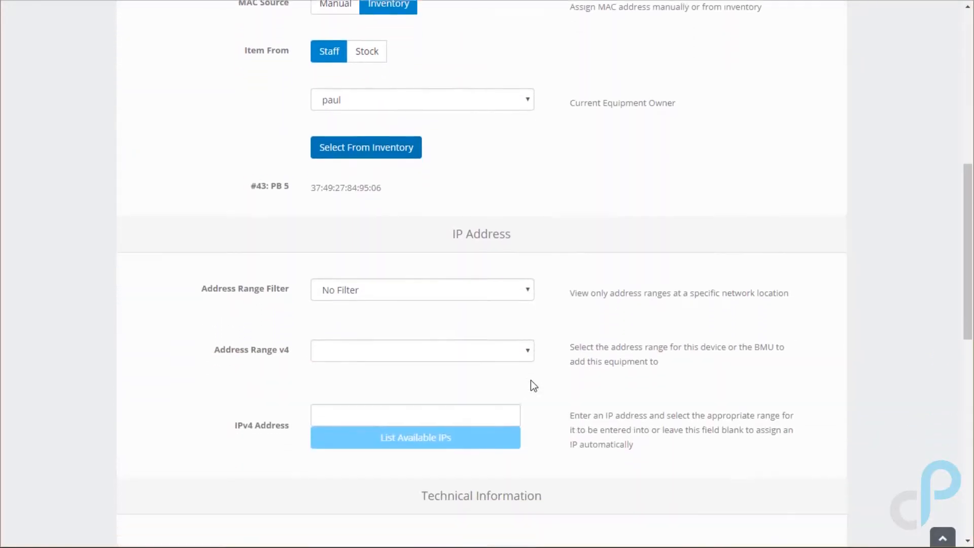
click(471, 251)
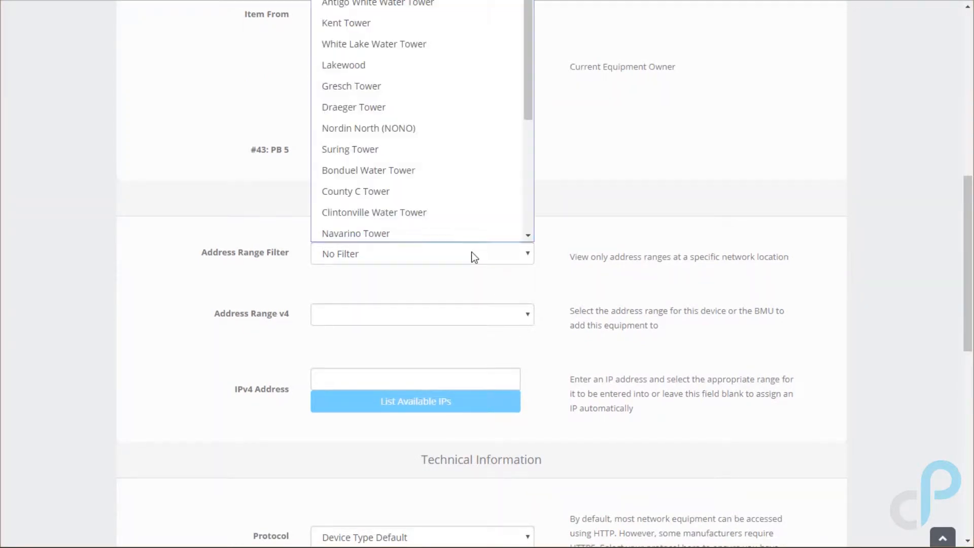
scroll(492, 189, down, 3)
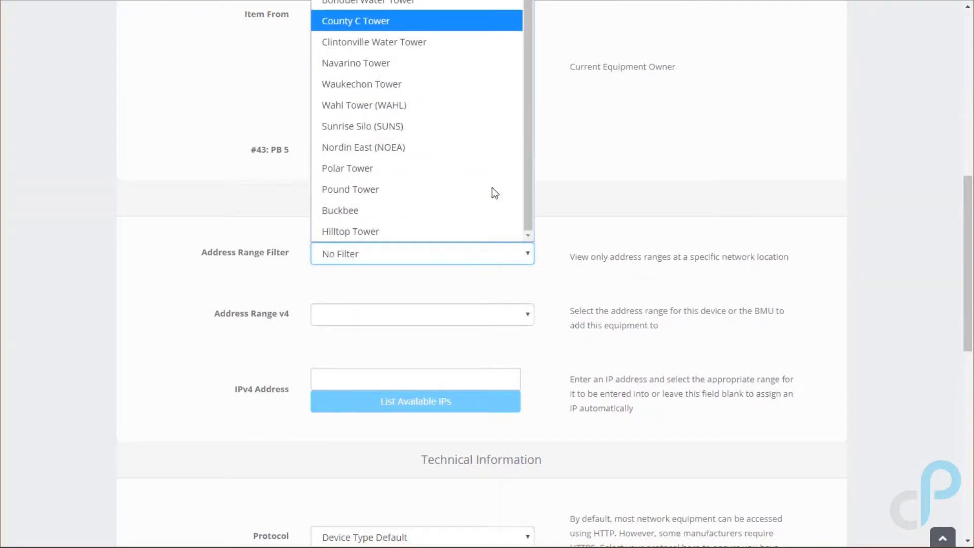
click(586, 192)
Set the IPv4 address range to AP-Bonduel and pick 10.48.0.59 from its available addresses
click(514, 321)
scroll(513, 319, down, 6)
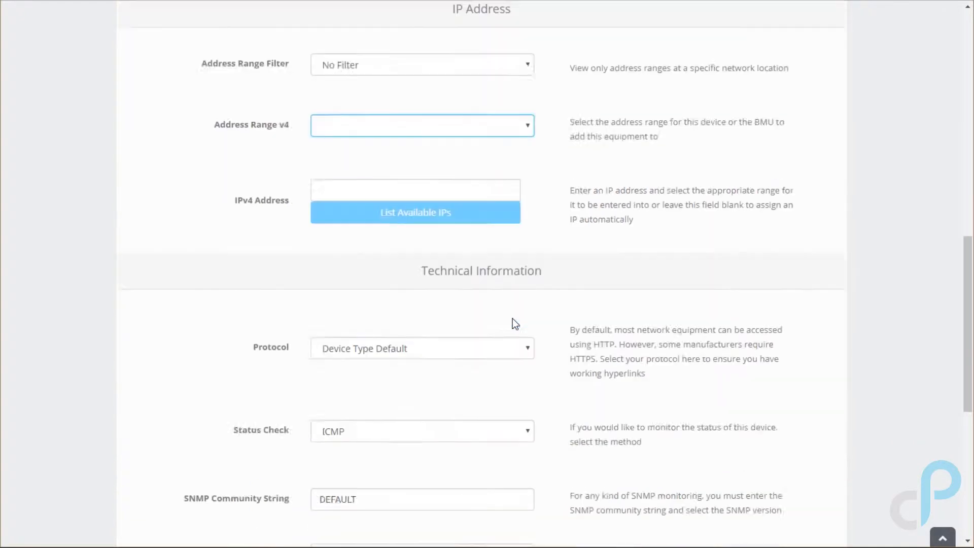
scroll(521, 267, up, 4)
click(509, 183)
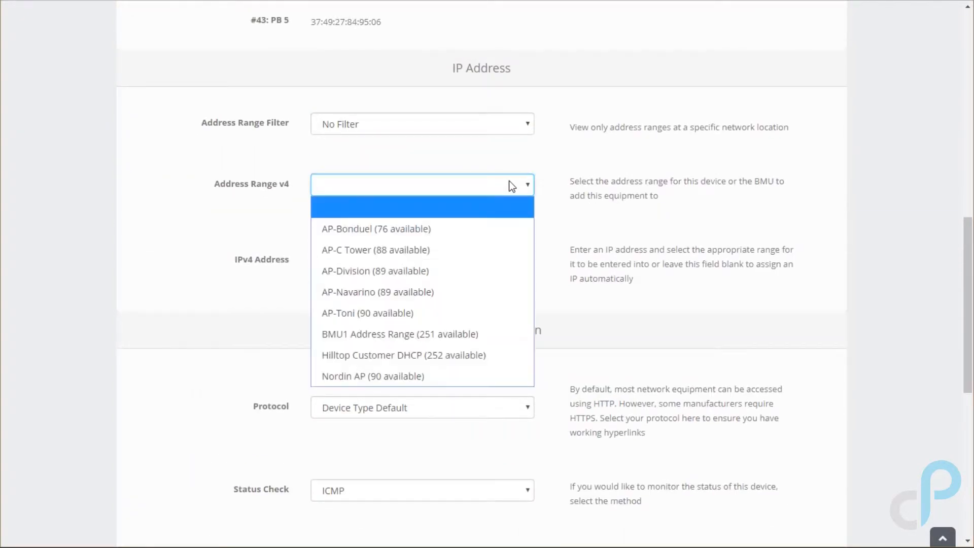
click(482, 229)
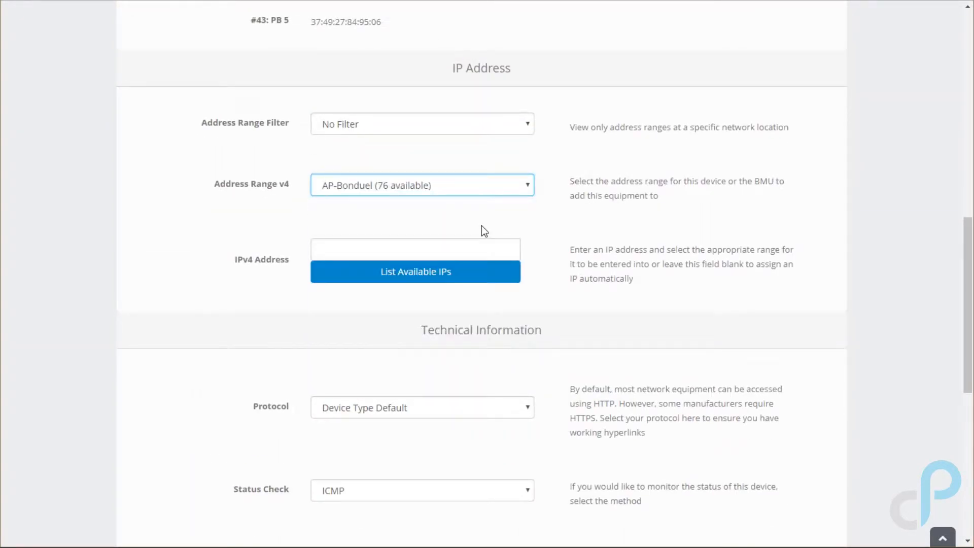
click(445, 283)
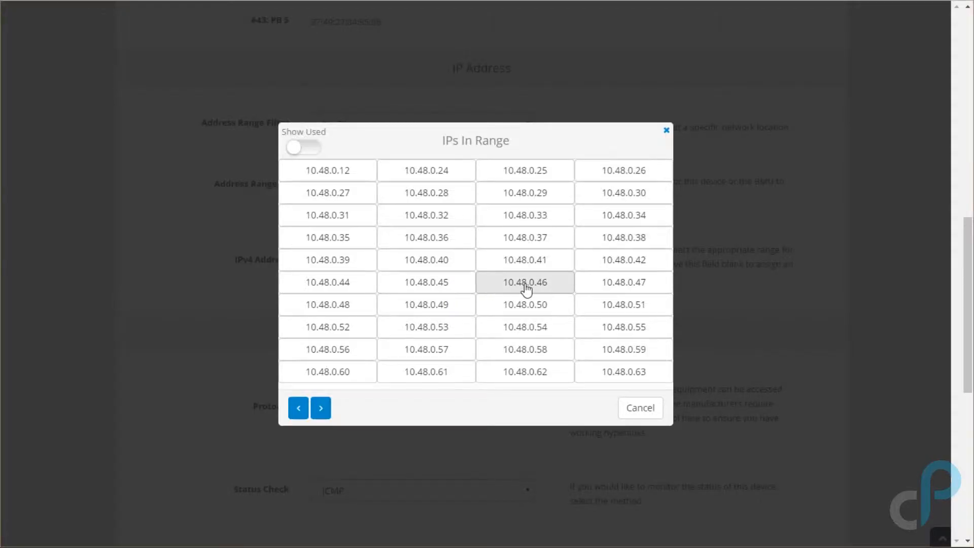
click(618, 354)
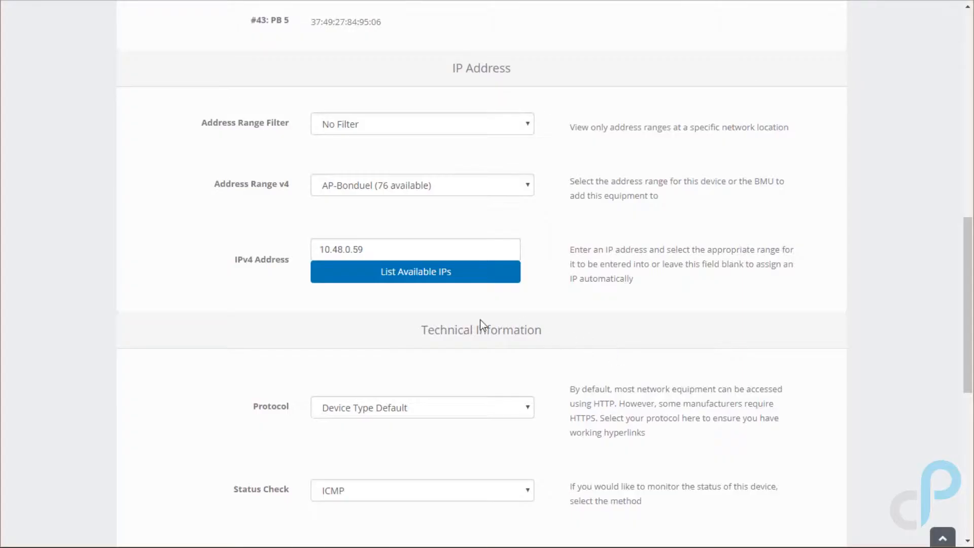
Set the device's status check to ICMP and SNMP, and save the new equipment with the remaining defaults
scroll(388, 339, down, 3)
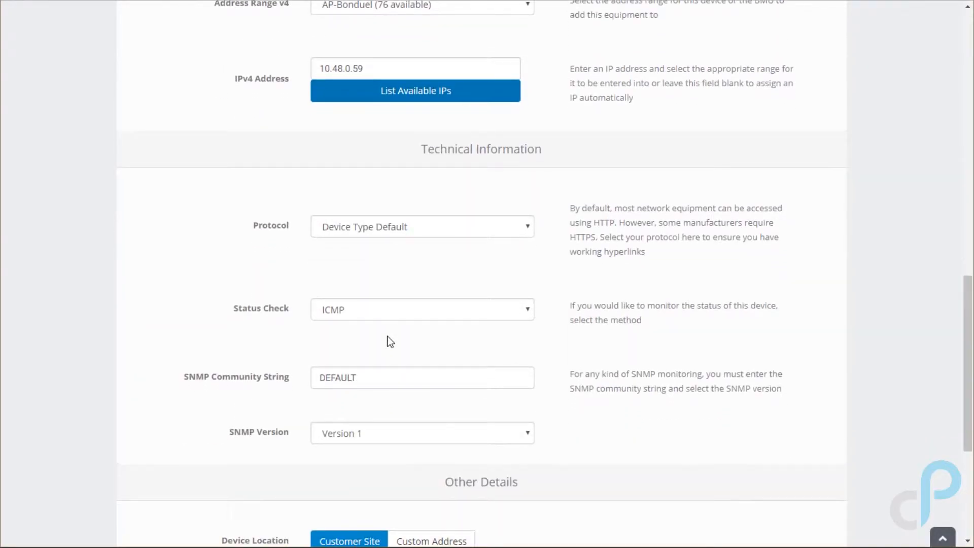
click(408, 227)
click(409, 228)
click(413, 303)
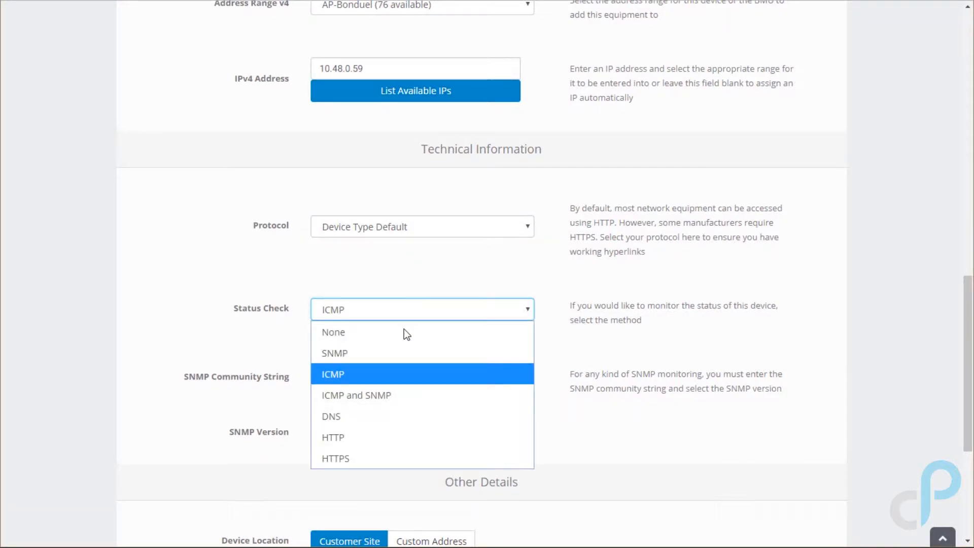
click(404, 395)
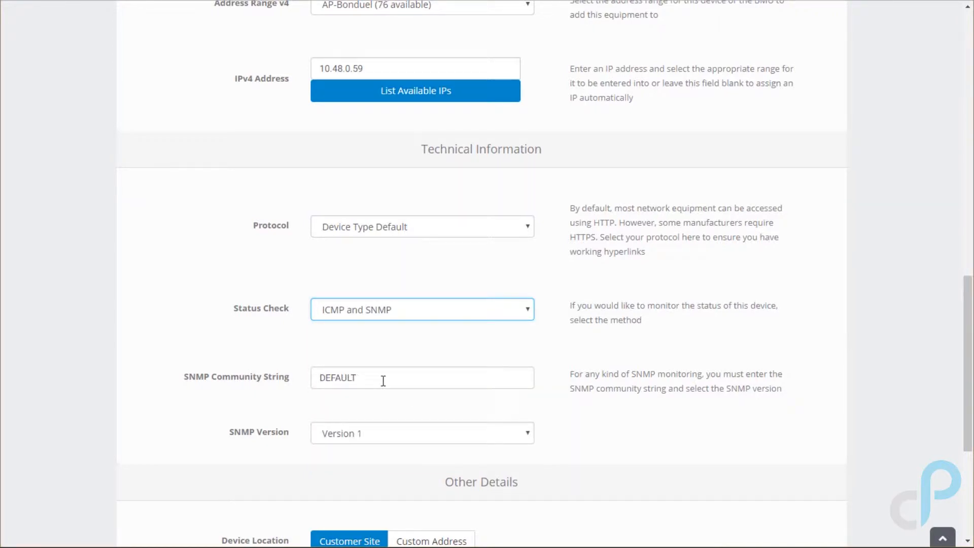
scroll(383, 380, down, 2)
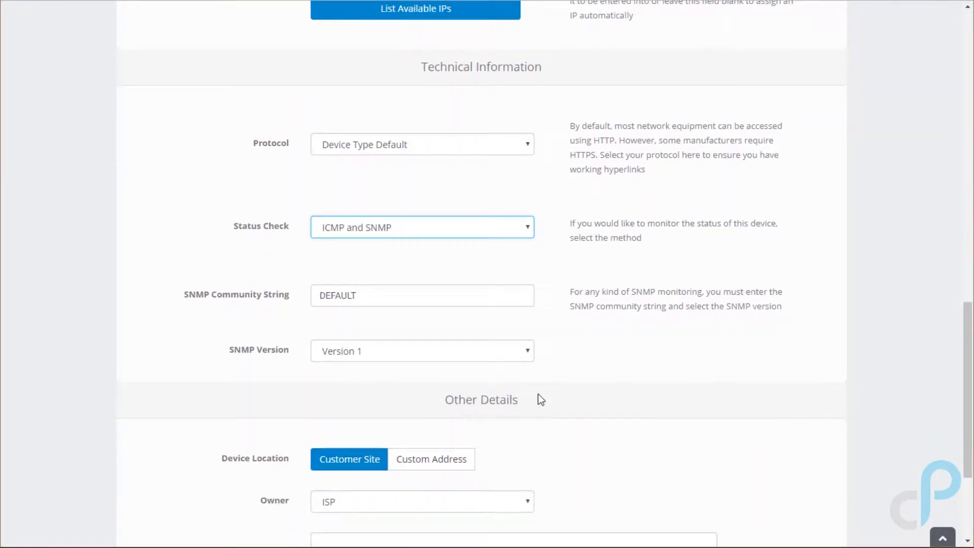
scroll(538, 398, down, 1)
scroll(541, 397, down, 3)
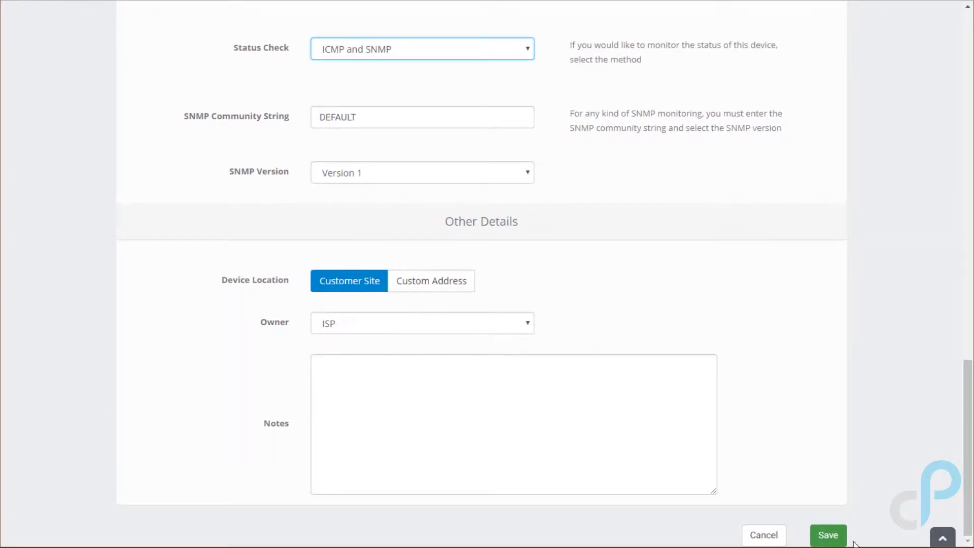
click(832, 541)
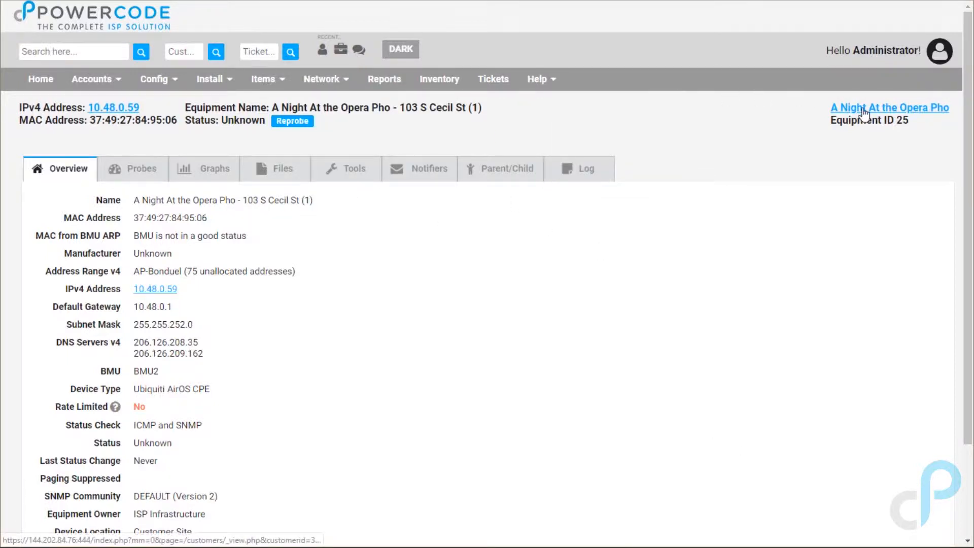
Return to the customer's overview, view the minute-by-minute usage graph, and close it
key(alt+Left)
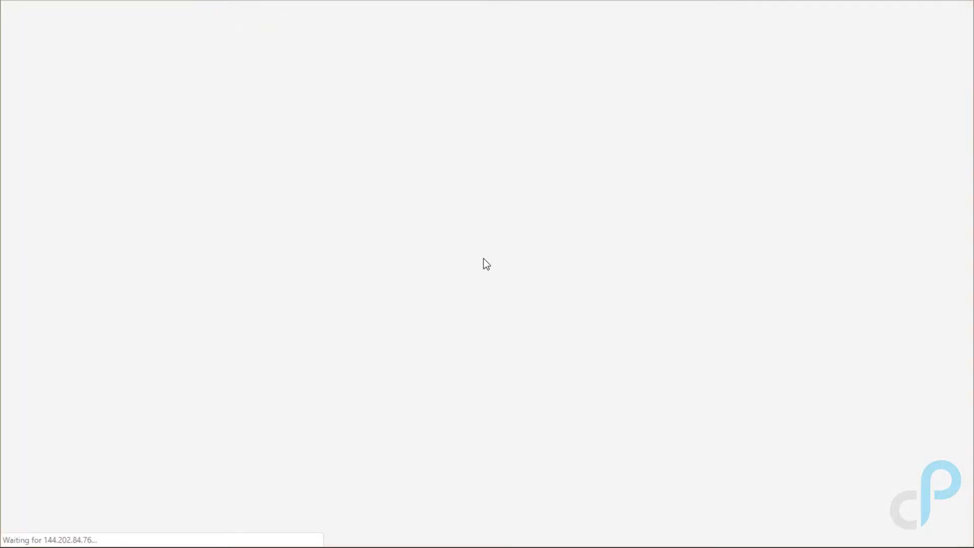
scroll(318, 327, down, 8)
scroll(319, 331, down, 3)
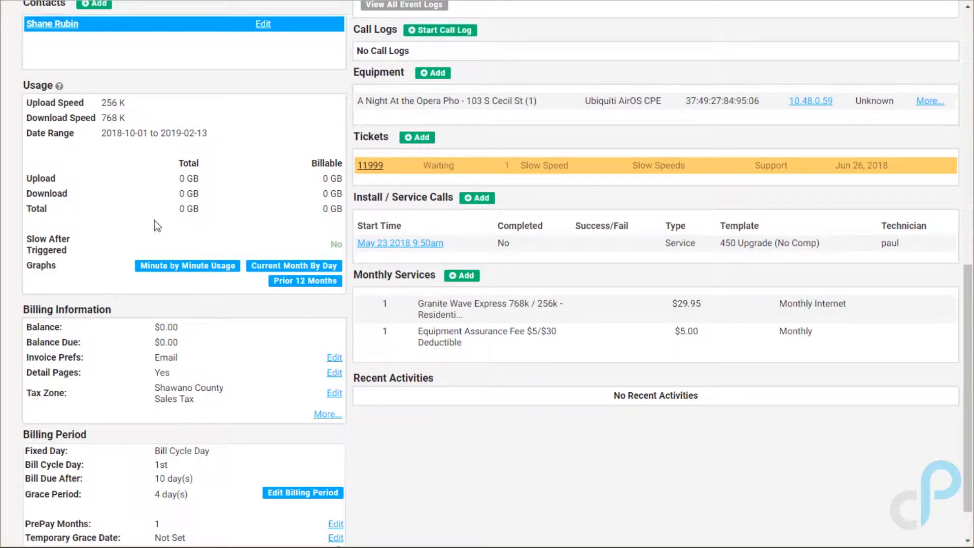
click(209, 268)
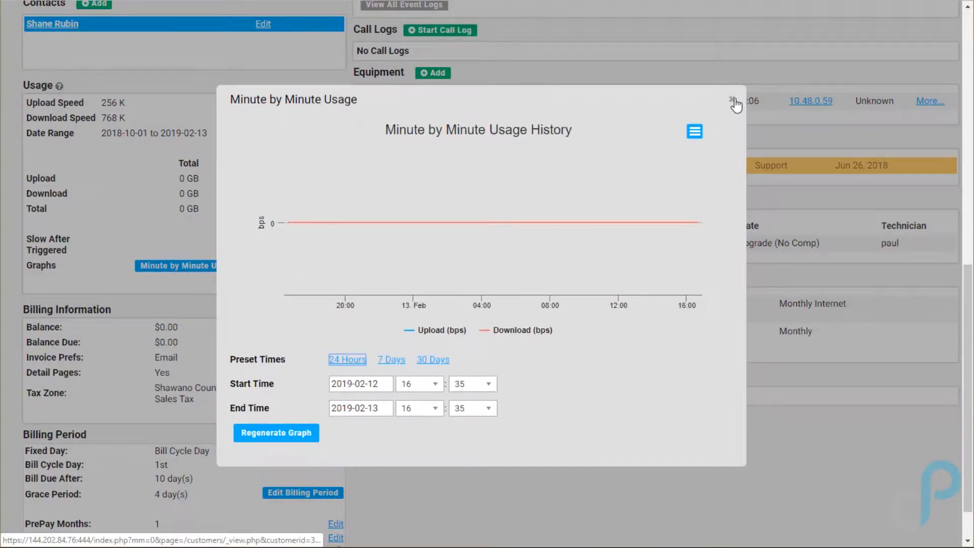
click(732, 100)
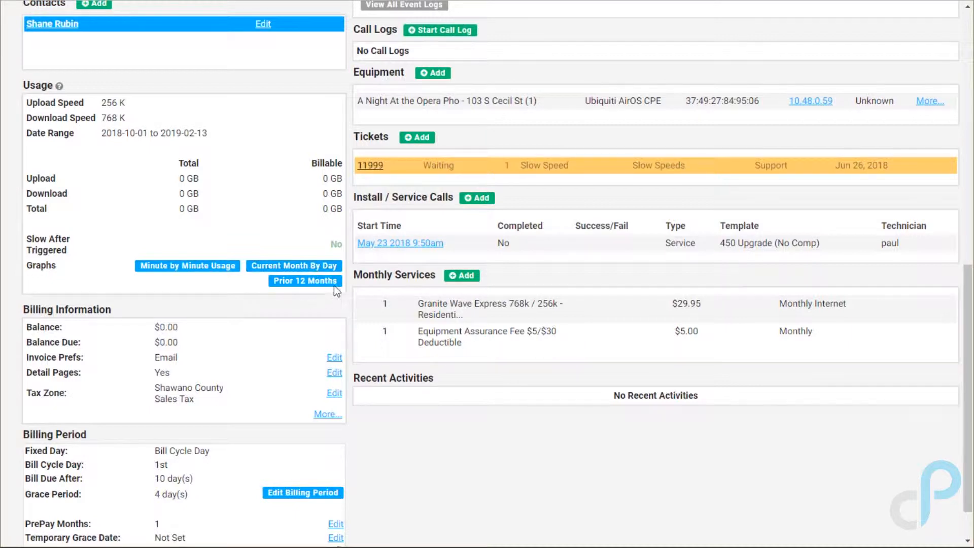
Open the full details of the Ubiquiti AirOS CPE listed under the customer's equipment
scroll(485, 278, up, 3)
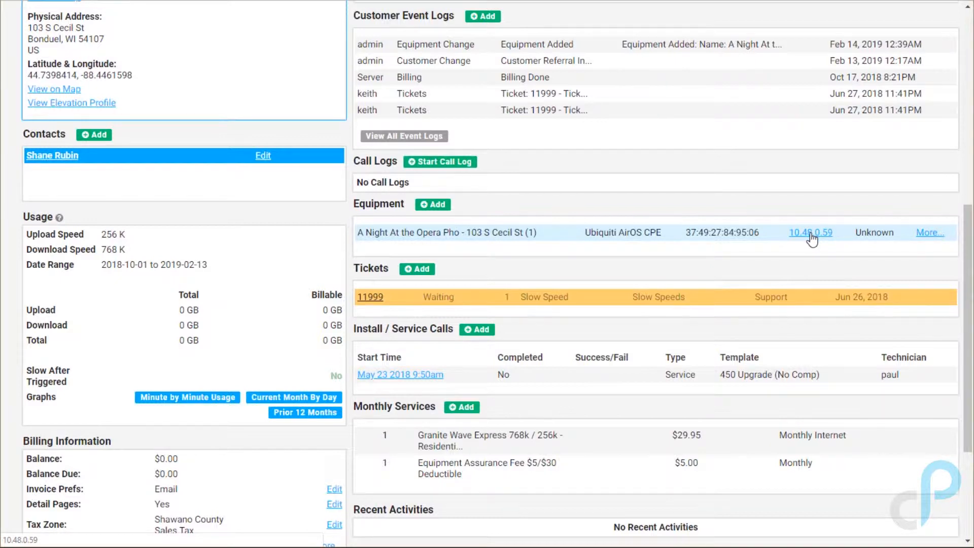
click(932, 238)
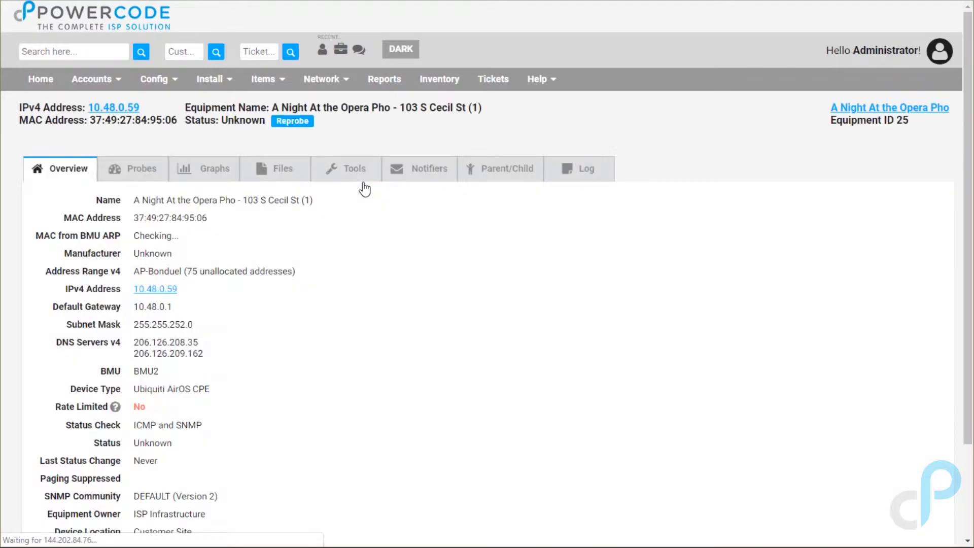
Open the Network Dashboard and review the equipment status tables for every device category, along with the reports and monitoring settings
scroll(220, 310, down, 3)
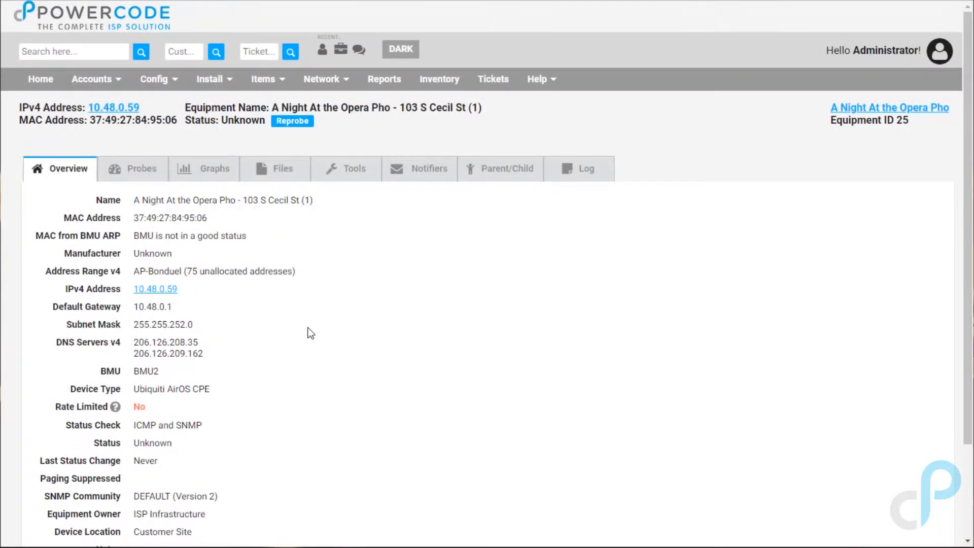
click(324, 87)
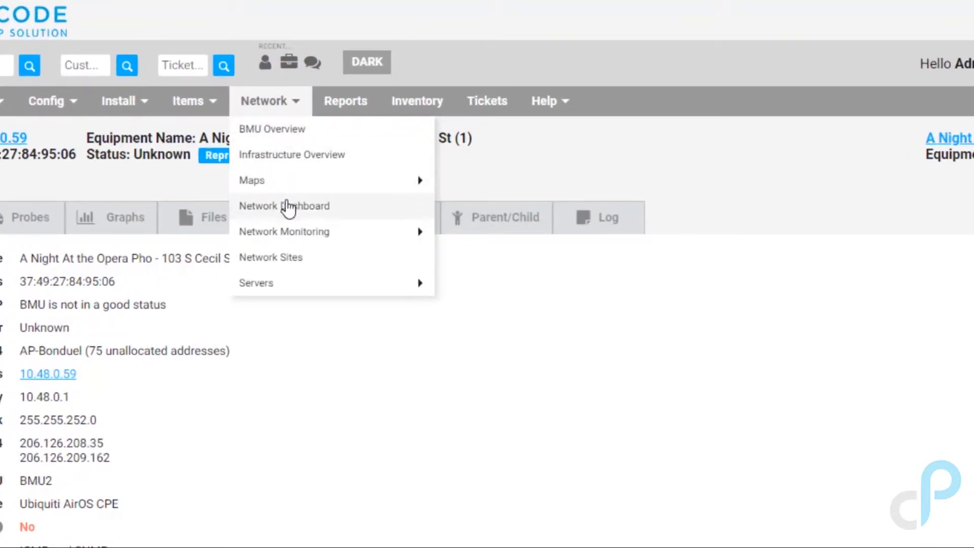
click(288, 215)
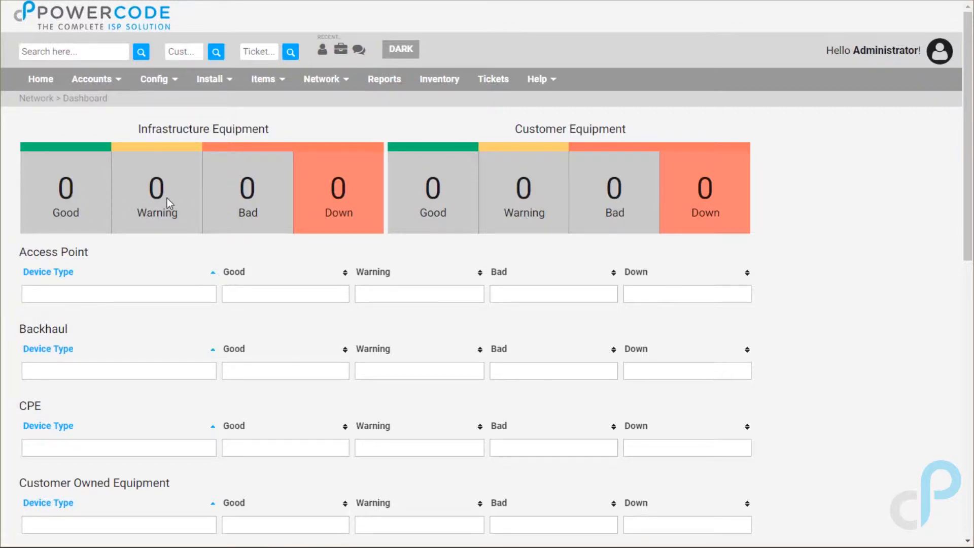
scroll(166, 197, down, 5)
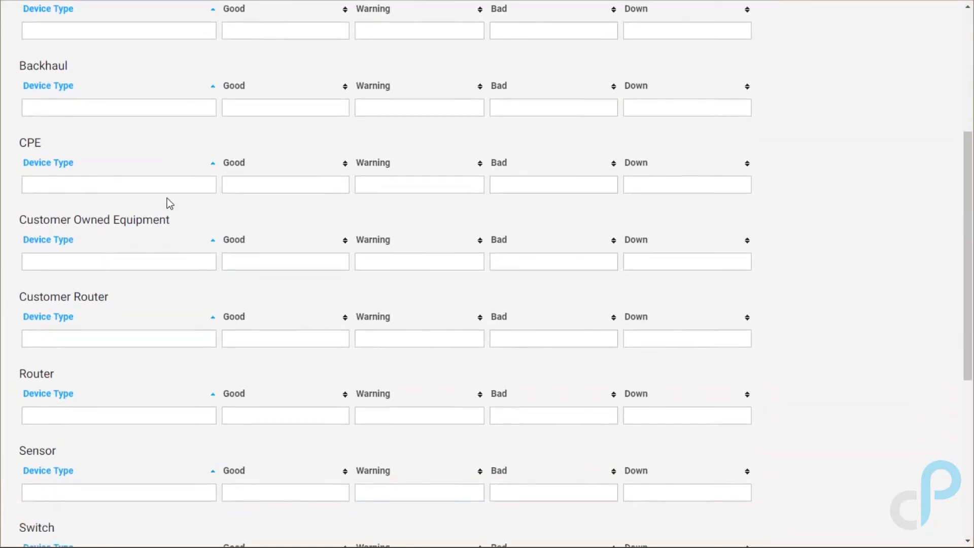
scroll(166, 198, down, 4)
scroll(167, 199, down, 3)
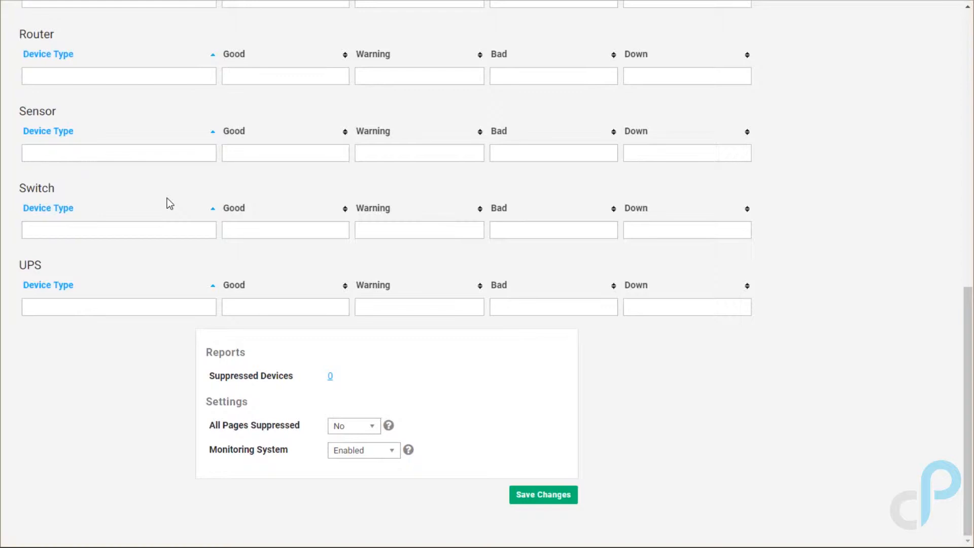
scroll(167, 198, up, 12)
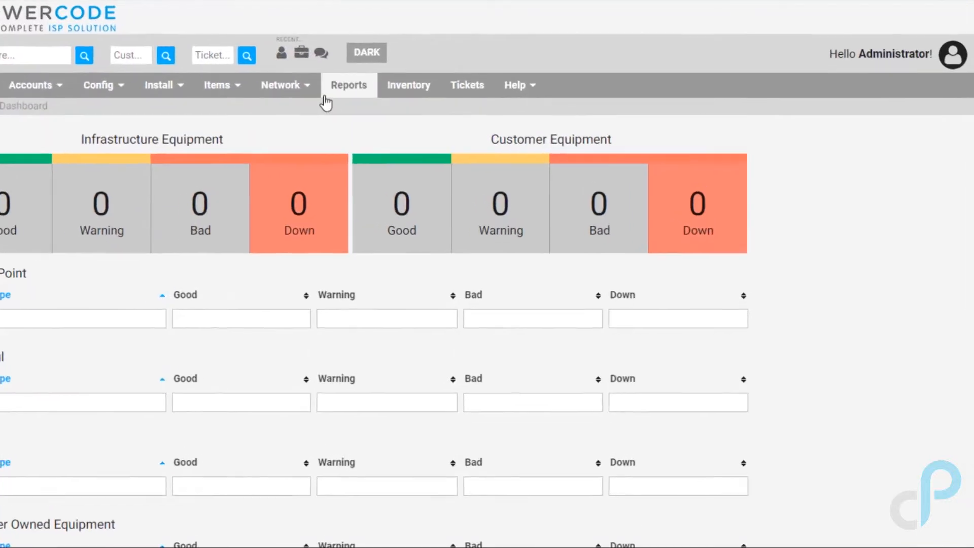
Go to the network monitoring device probes and start adding a new probe
click(339, 85)
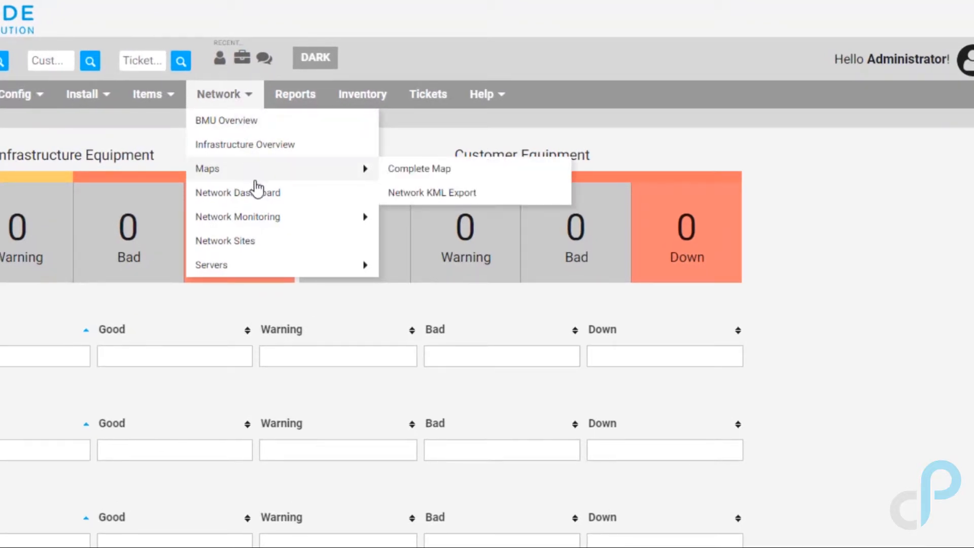
mouse_move(276, 215)
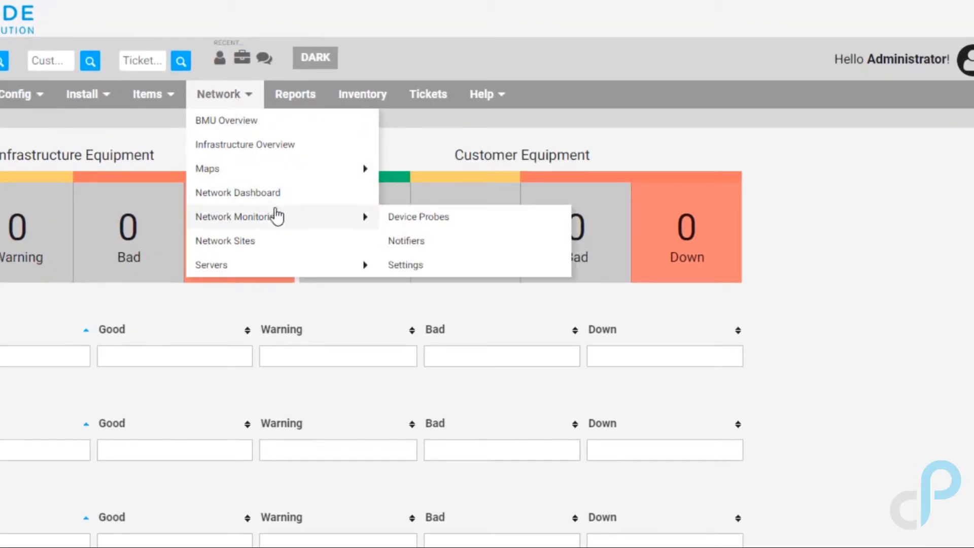
click(407, 218)
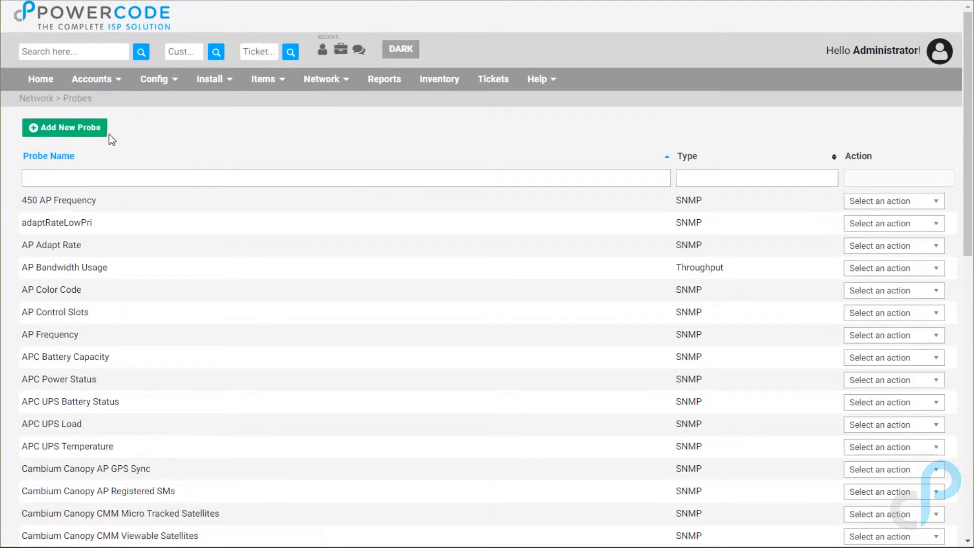
click(69, 133)
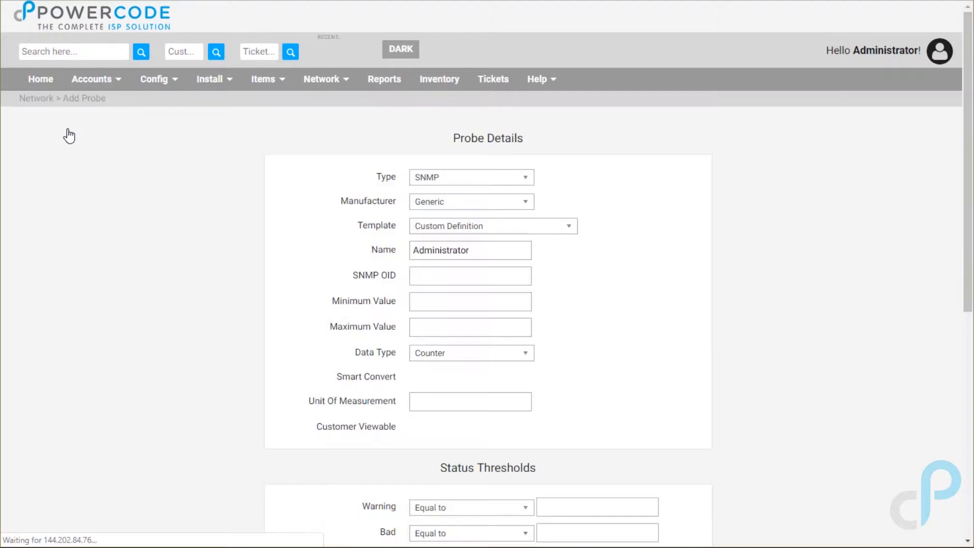
Keep the probe type as SNMP, set the manufacturer to Cambium, and apply the Cambium Canopy SM Signal template
click(509, 184)
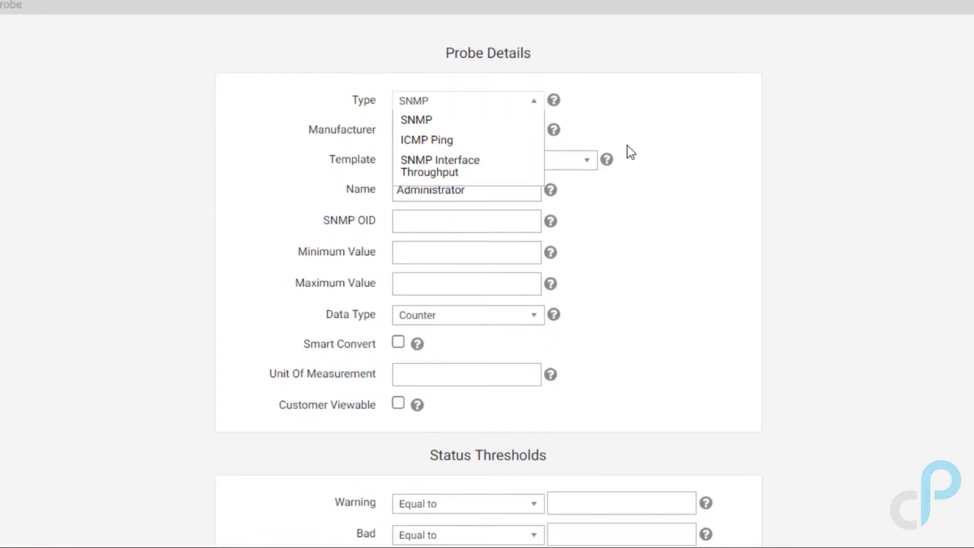
click(656, 130)
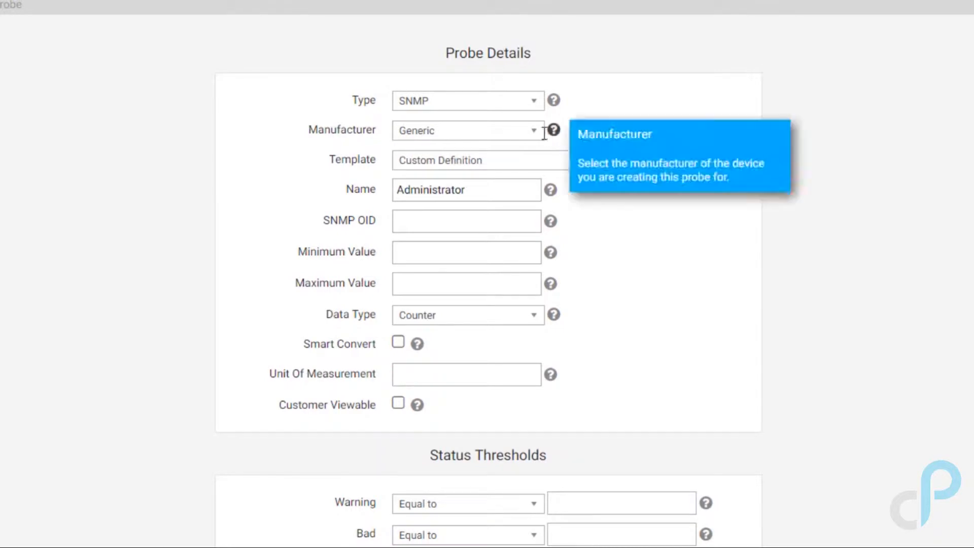
click(532, 131)
drag(538, 190, 528, 173)
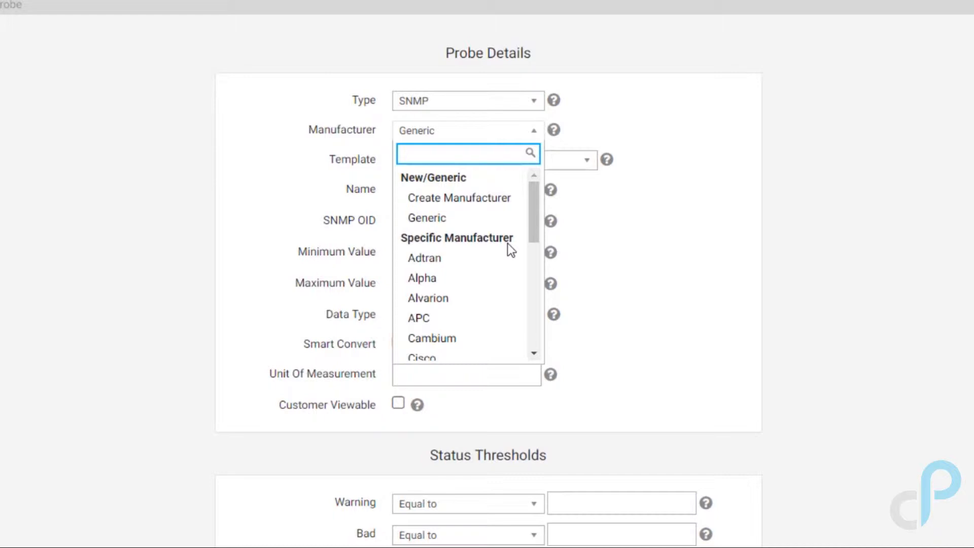
click(452, 338)
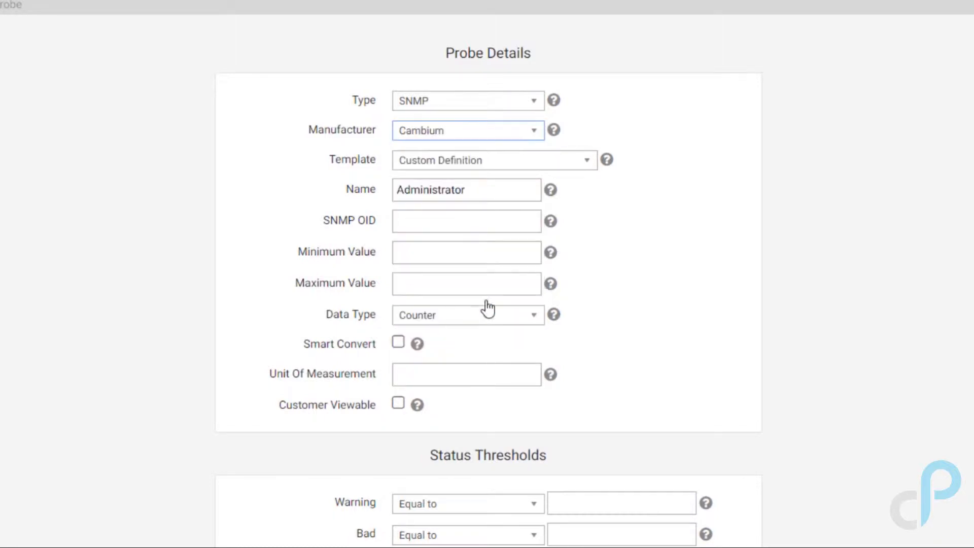
click(587, 161)
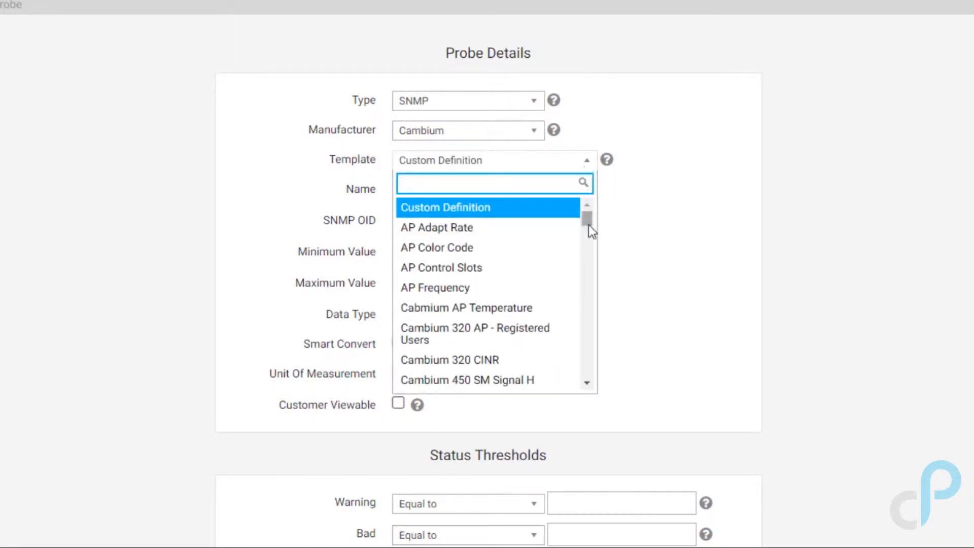
drag(585, 223, 581, 255)
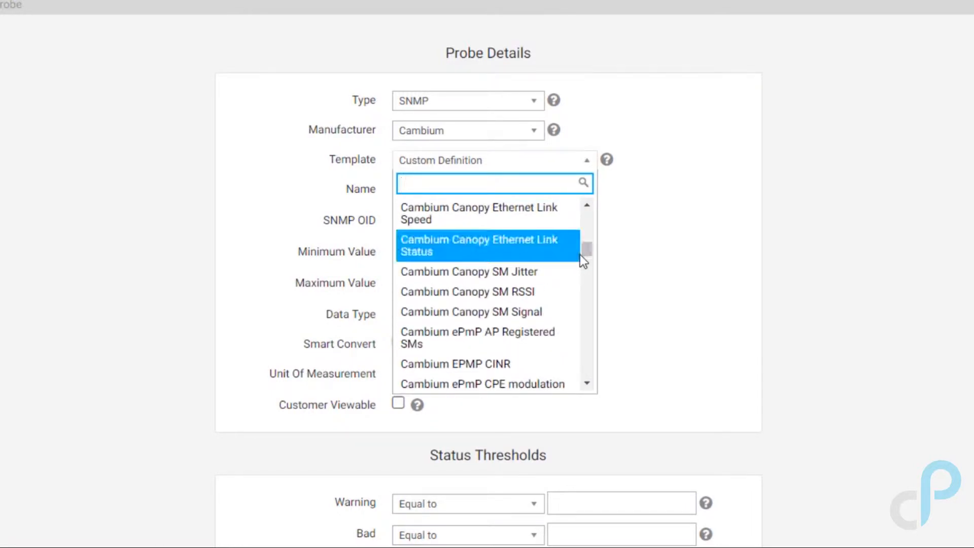
click(516, 312)
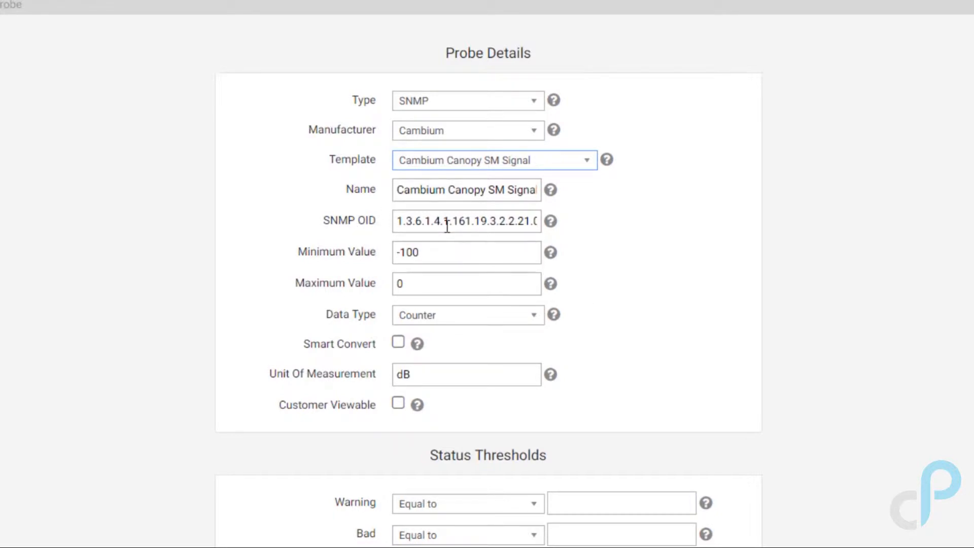
Set the probe's status thresholds to Warning when less than -72 and Bad when less than -78
scroll(485, 273, down, 2)
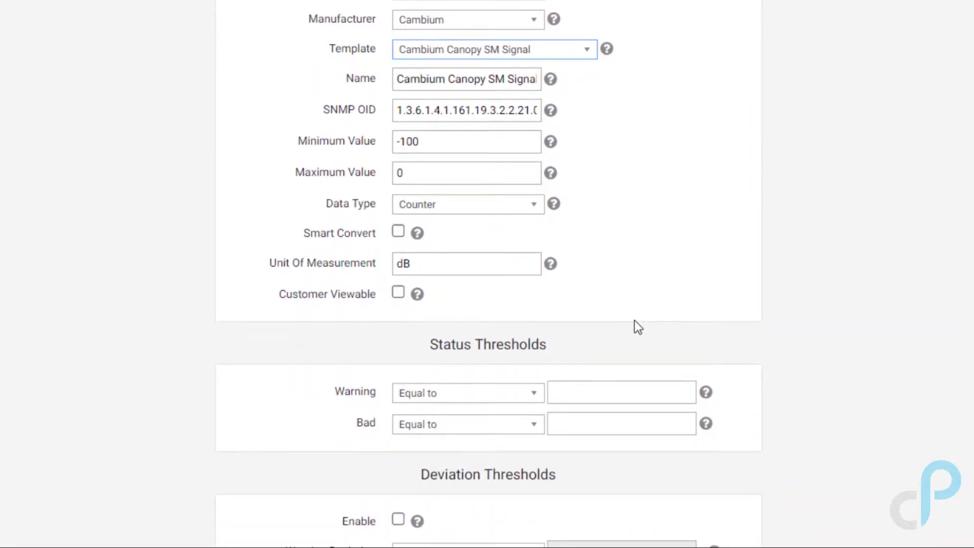
scroll(635, 320, down, 1)
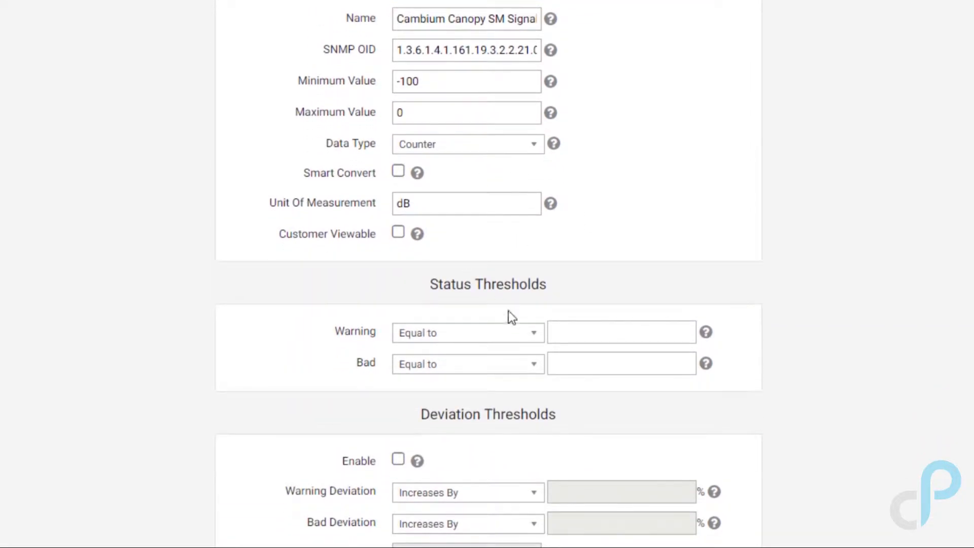
click(519, 336)
click(482, 371)
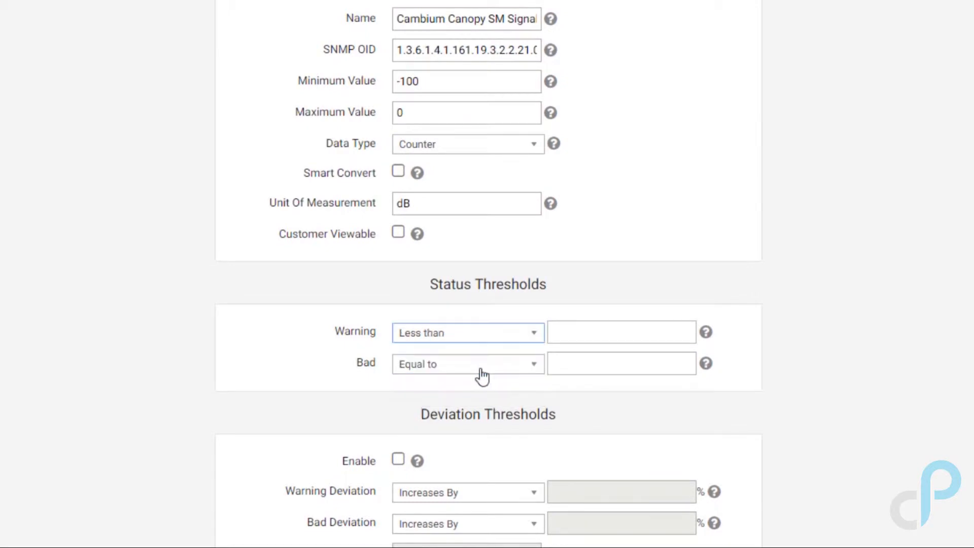
click(495, 370)
click(464, 404)
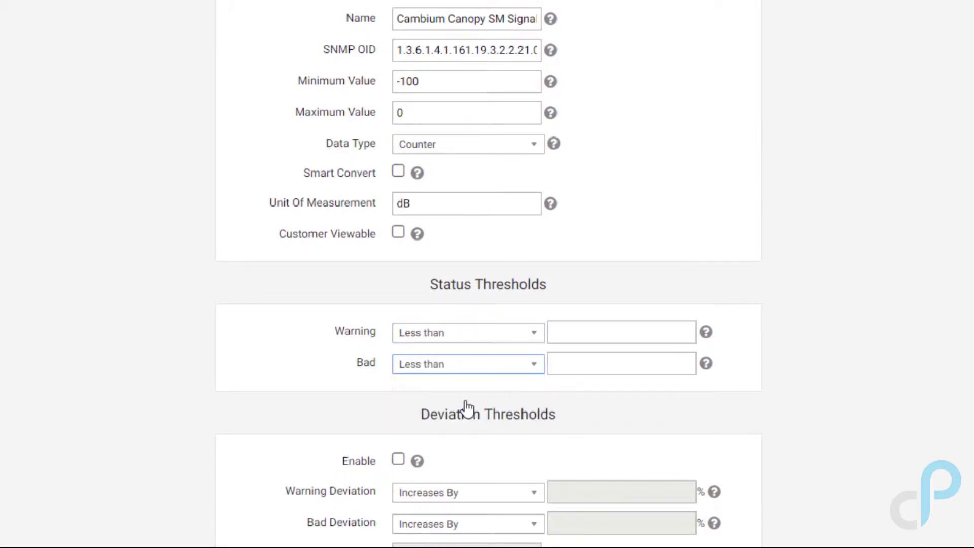
click(590, 331)
text(-72)
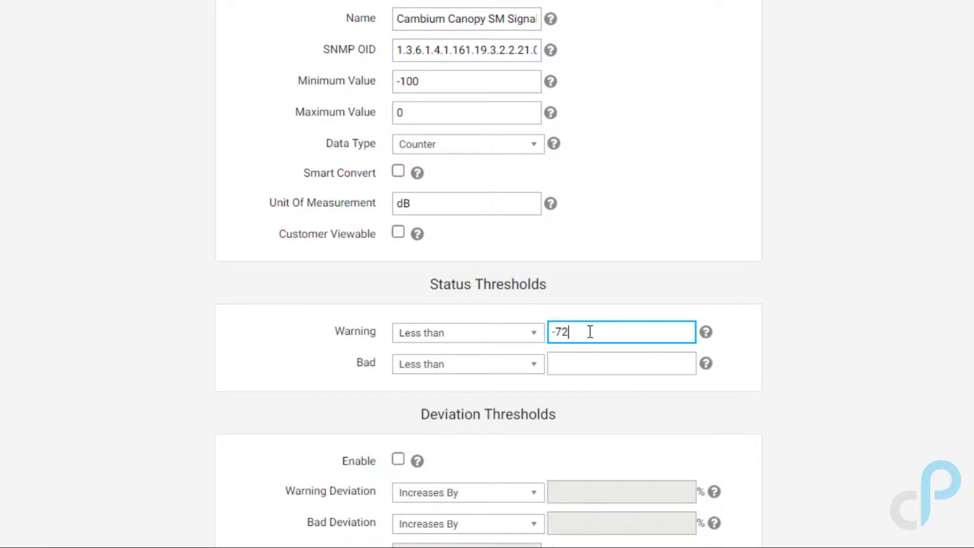
click(610, 360)
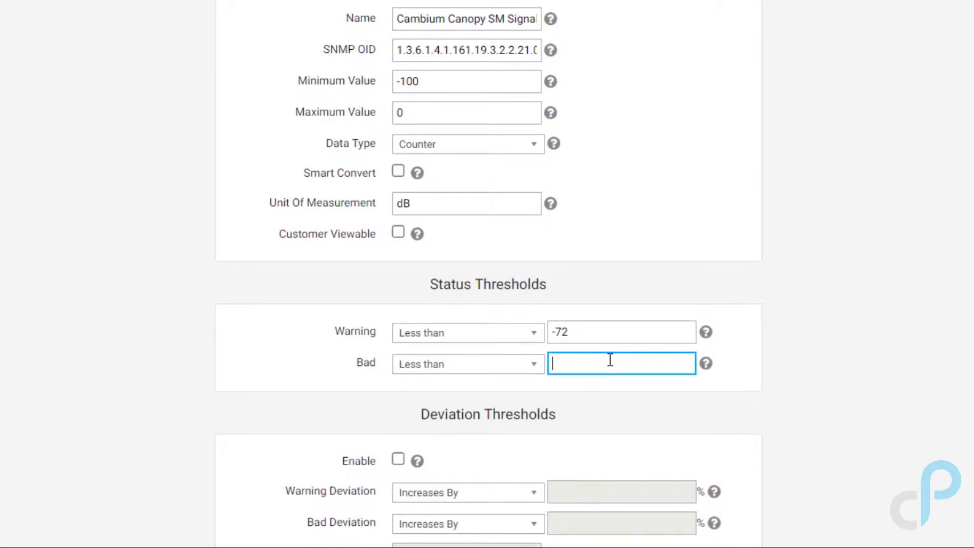
text(-78)
click(887, 439)
Assign the probe to the Cambium Canopy PMP320 SM and Cambium PMP CMM Micro device types, and save it
scroll(887, 439, down, 5)
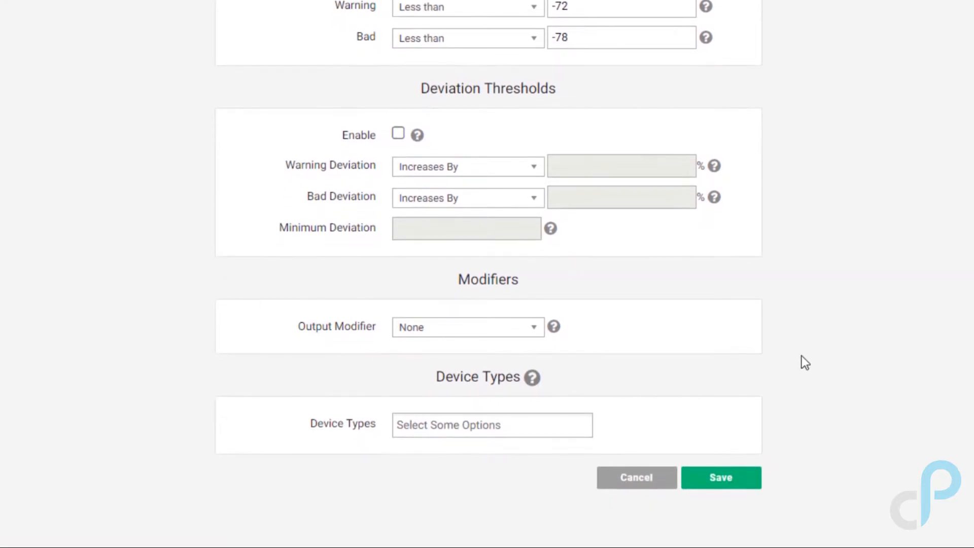
click(442, 425)
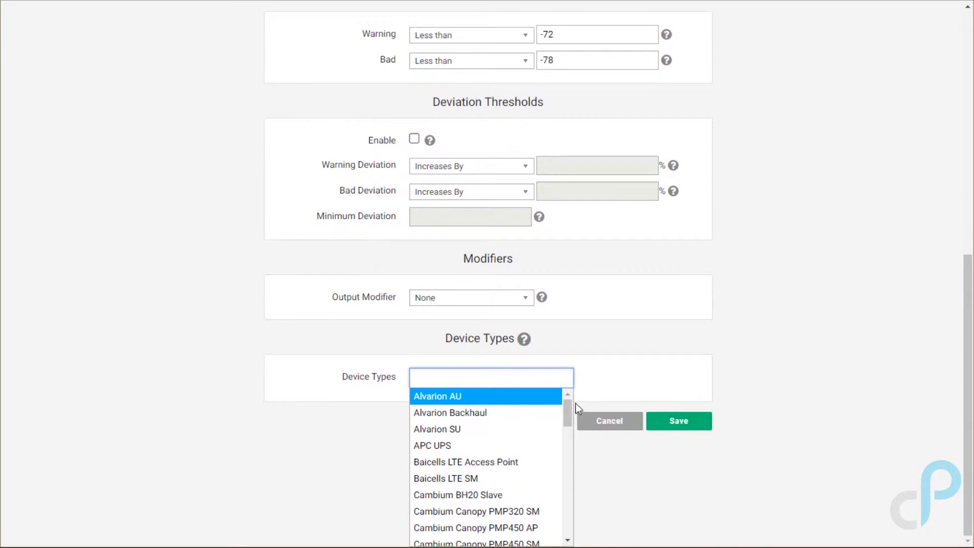
drag(568, 406, 568, 421)
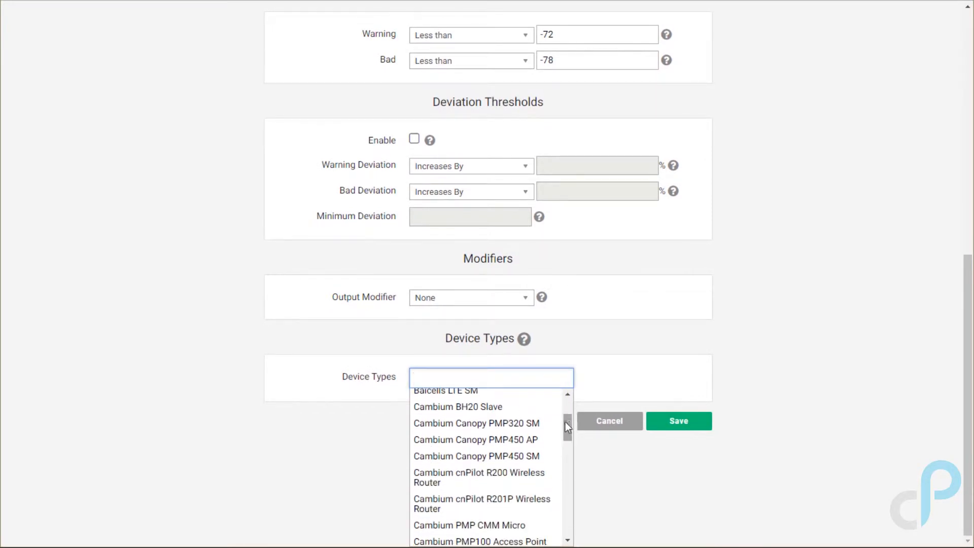
click(527, 430)
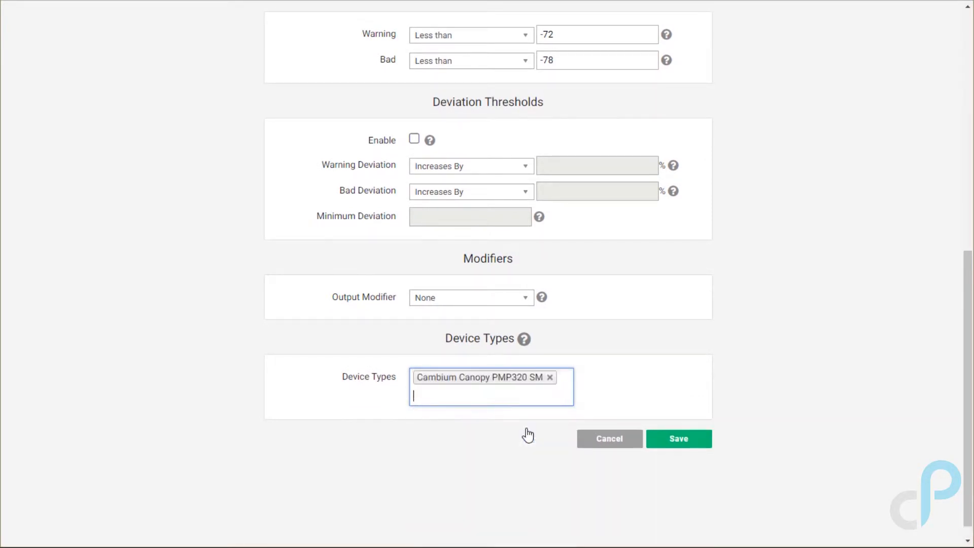
click(531, 397)
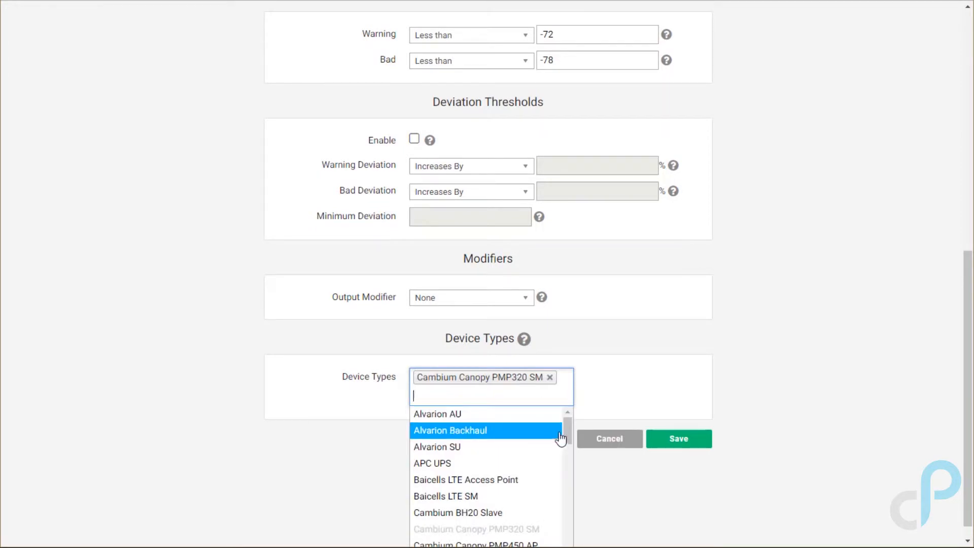
drag(565, 430, 570, 525)
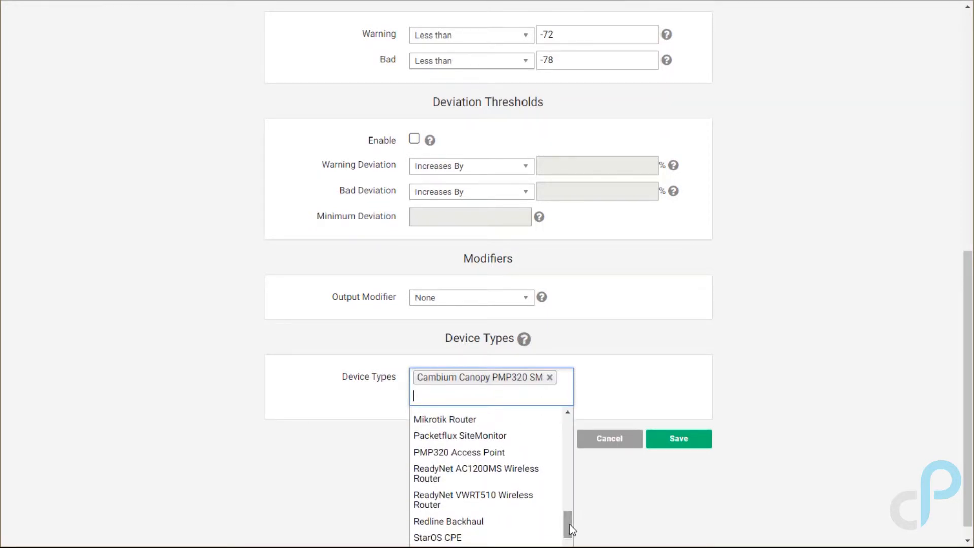
scroll(620, 503, down, 1)
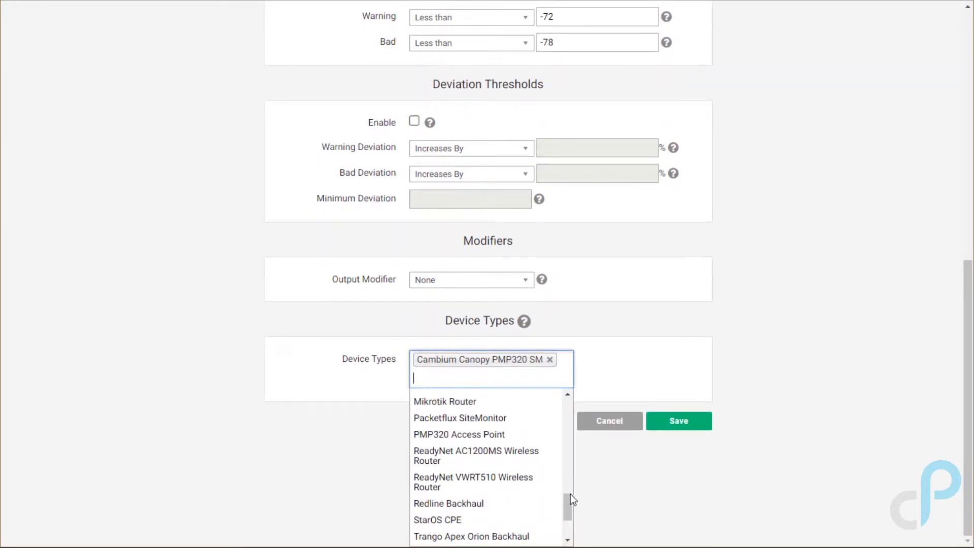
drag(567, 500, 552, 433)
click(510, 441)
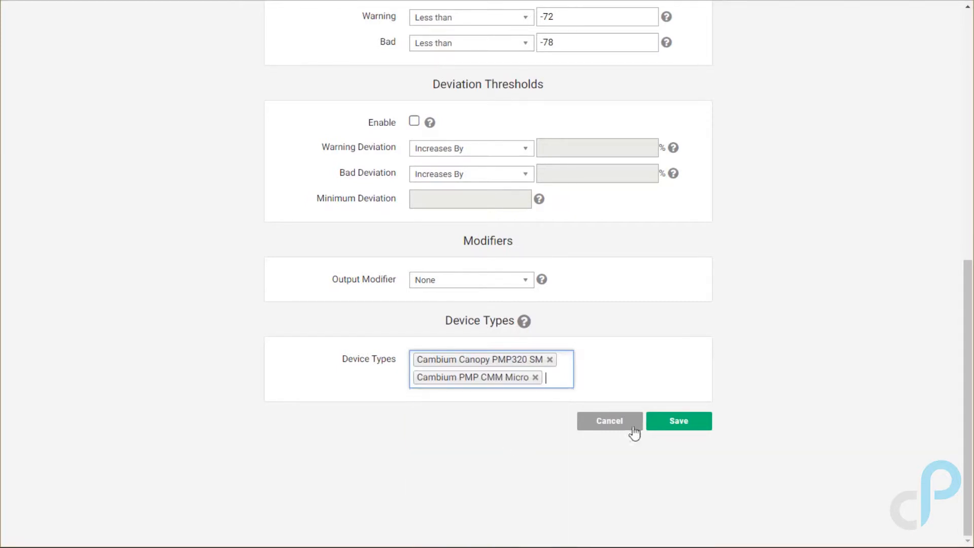
click(680, 422)
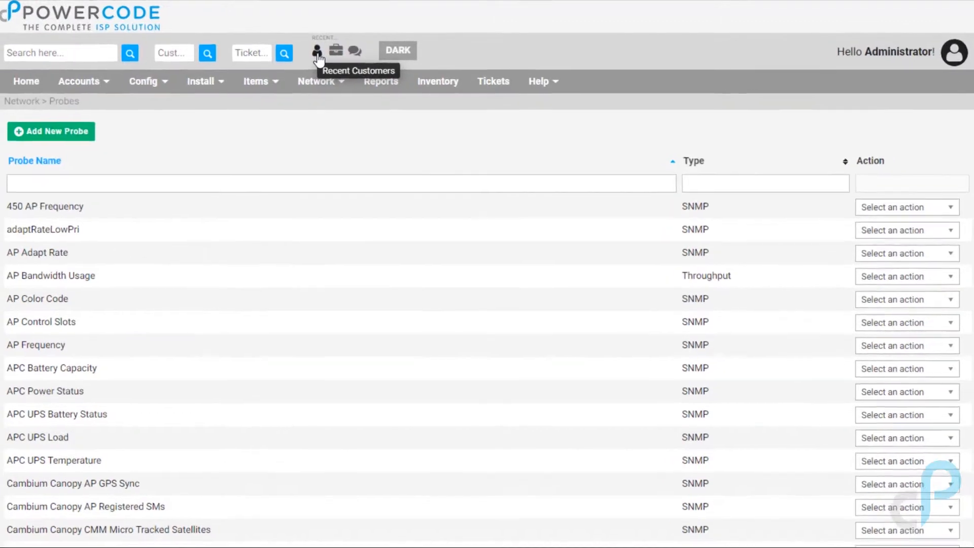
Open the recent customer account All That You Can't Leave Behind BBQ and look over its usage and equipment sections
click(318, 53)
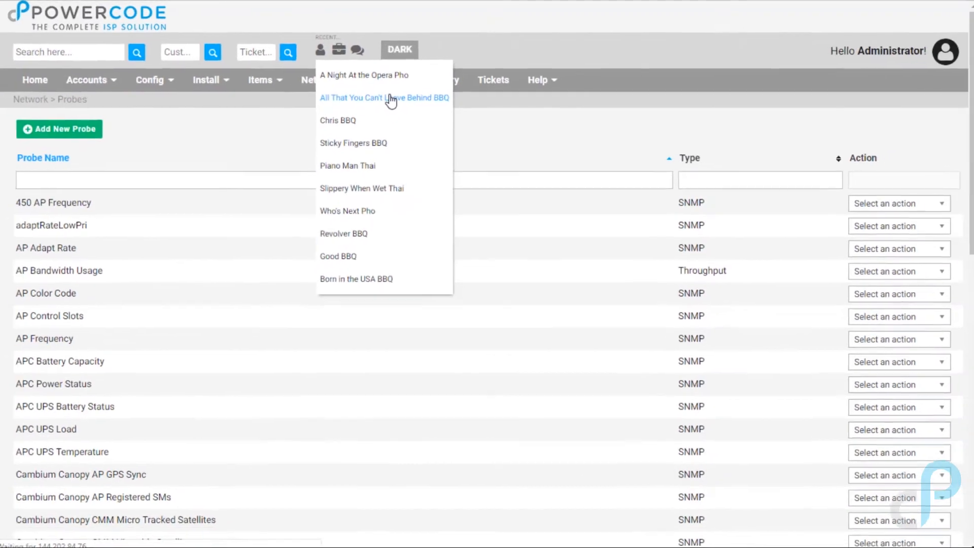
click(378, 111)
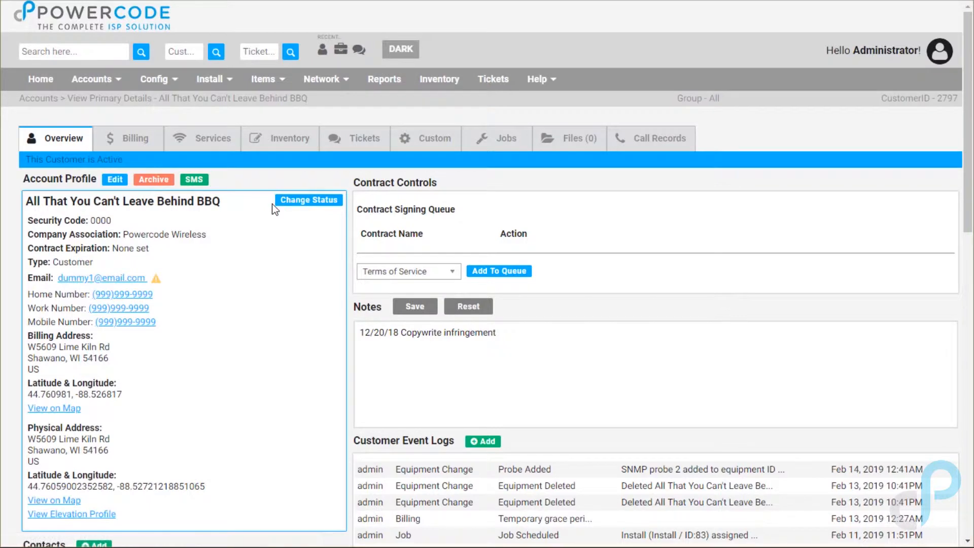
scroll(274, 209, down, 6)
scroll(274, 210, down, 3)
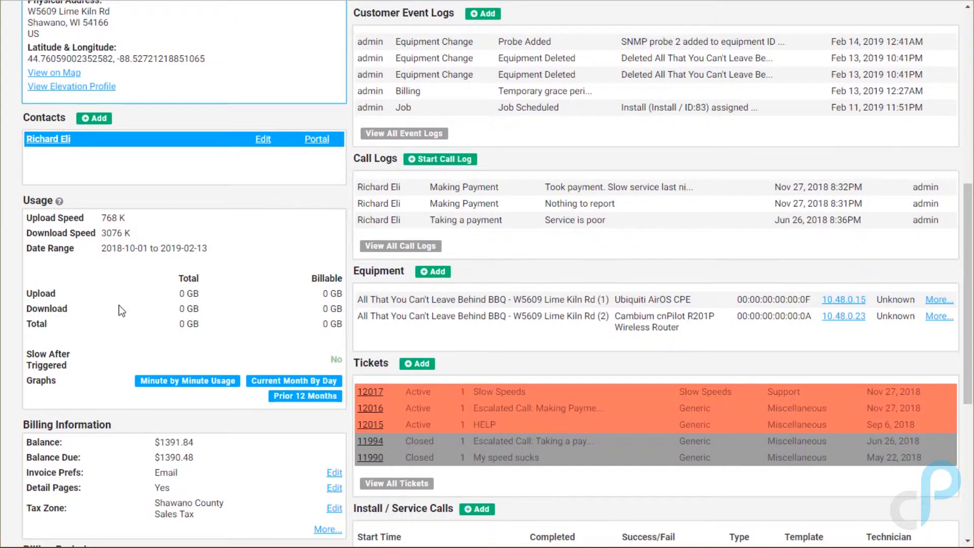
View the customer's minute-by-minute usage graph, current month by day graph and prior 12 months graph, closing each one
click(161, 374)
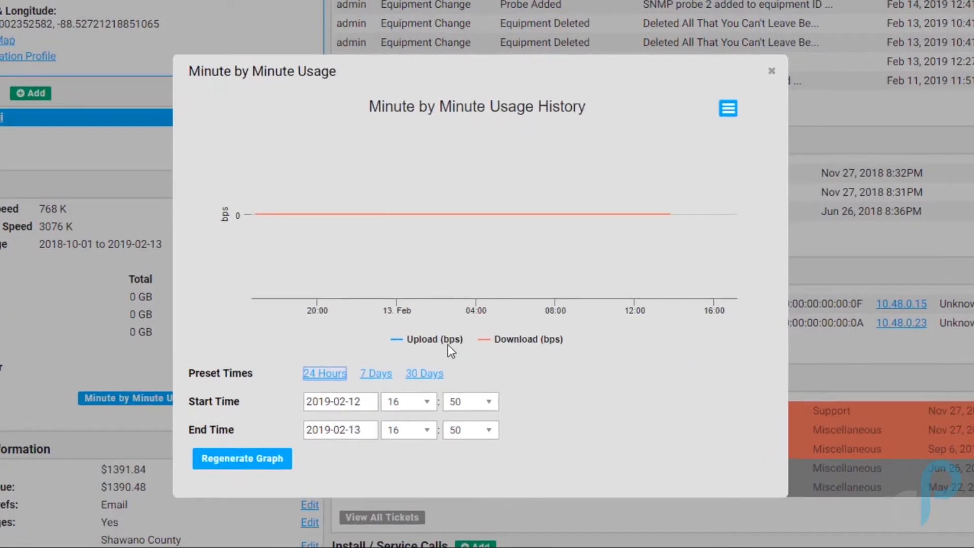
click(110, 315)
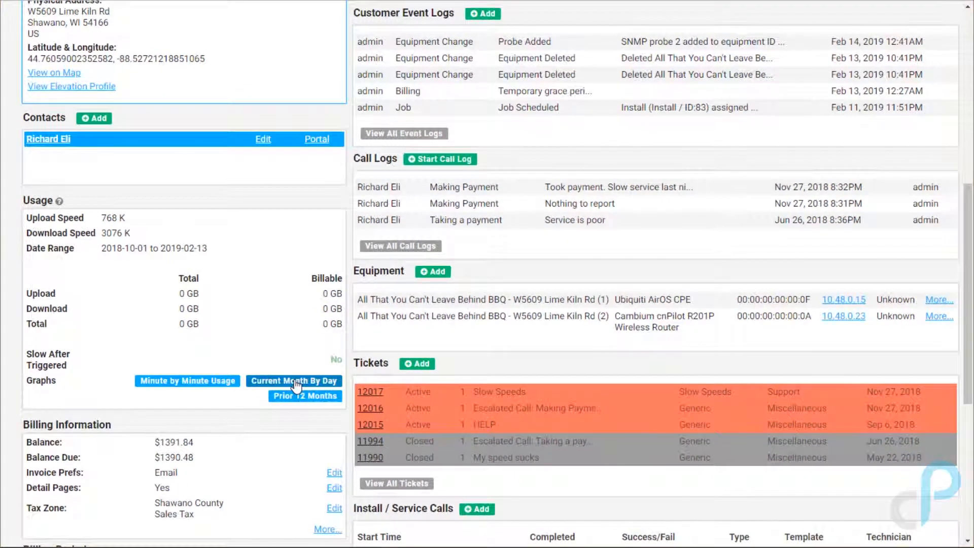
click(297, 386)
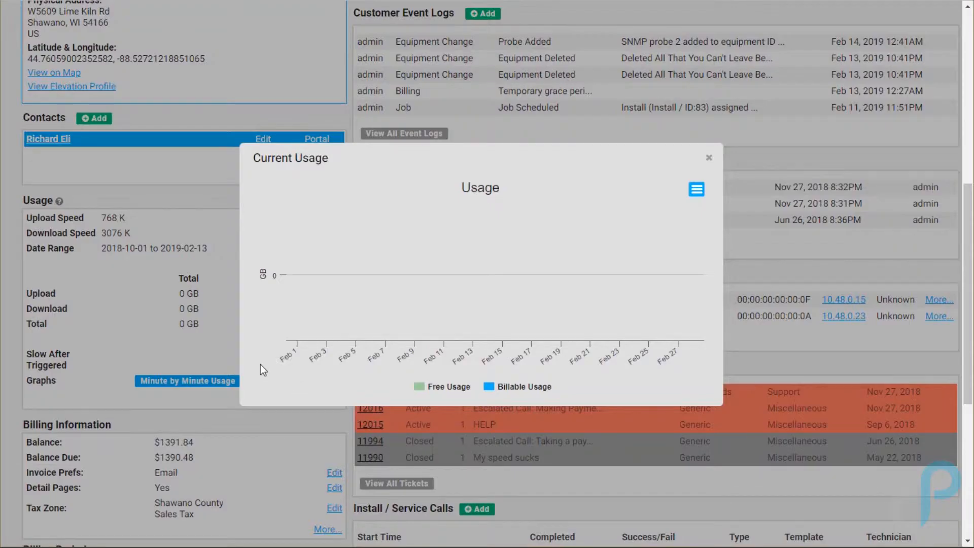
click(226, 339)
click(294, 399)
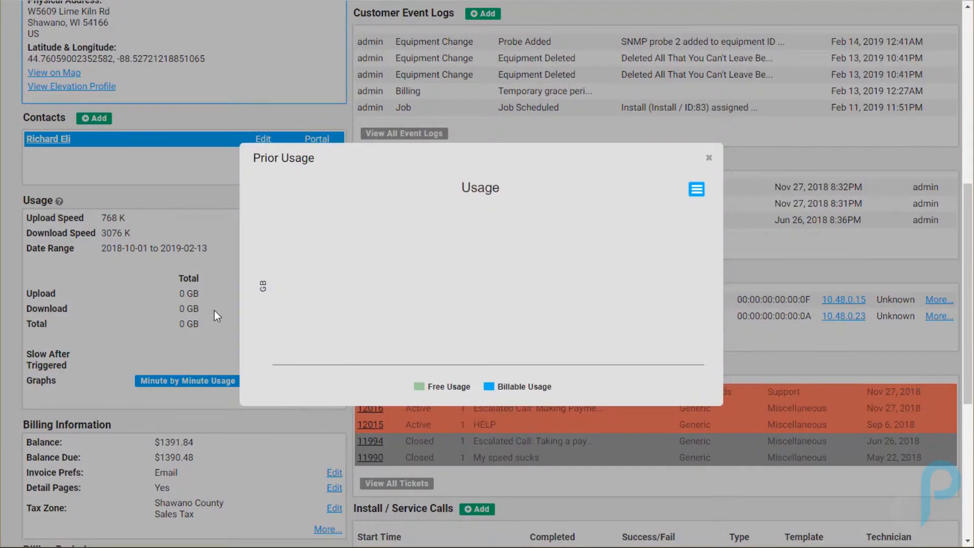
click(200, 300)
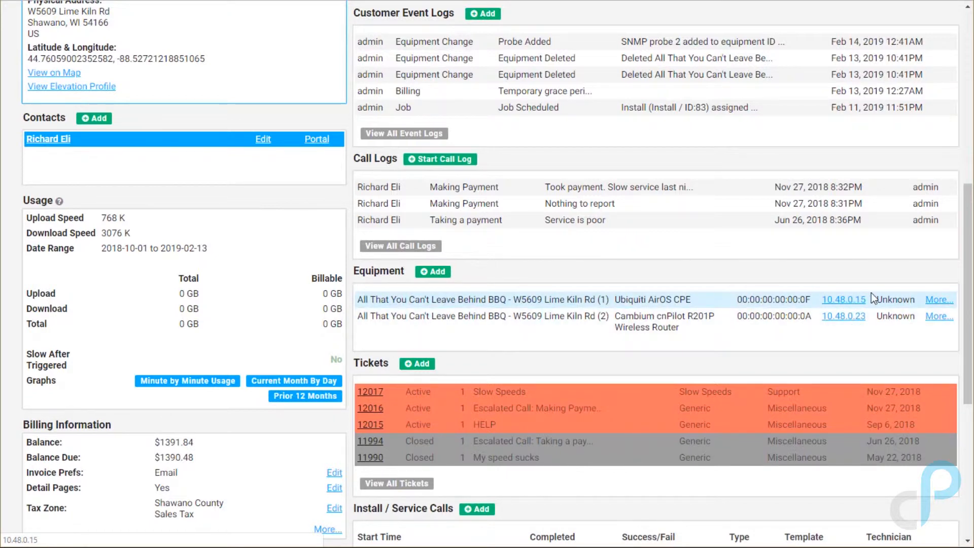
Open the details of the customer's Ubiquiti AirOS CPE and review its overview and assigned probes
click(934, 303)
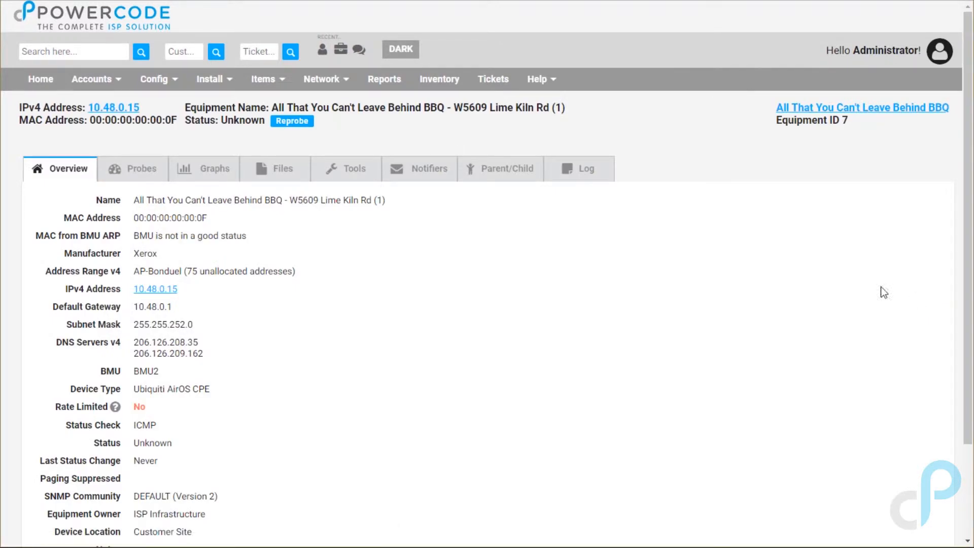
scroll(435, 267, down, 3)
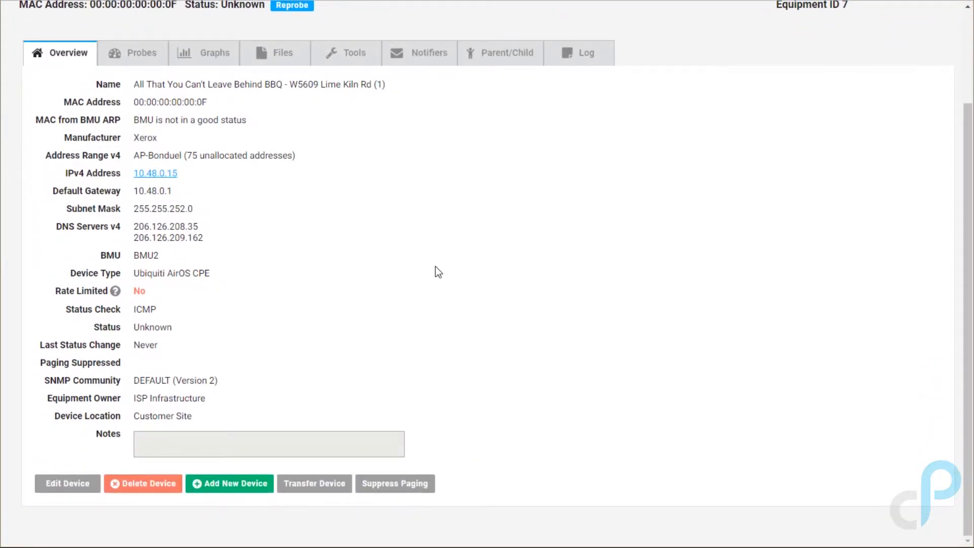
scroll(435, 268, up, 3)
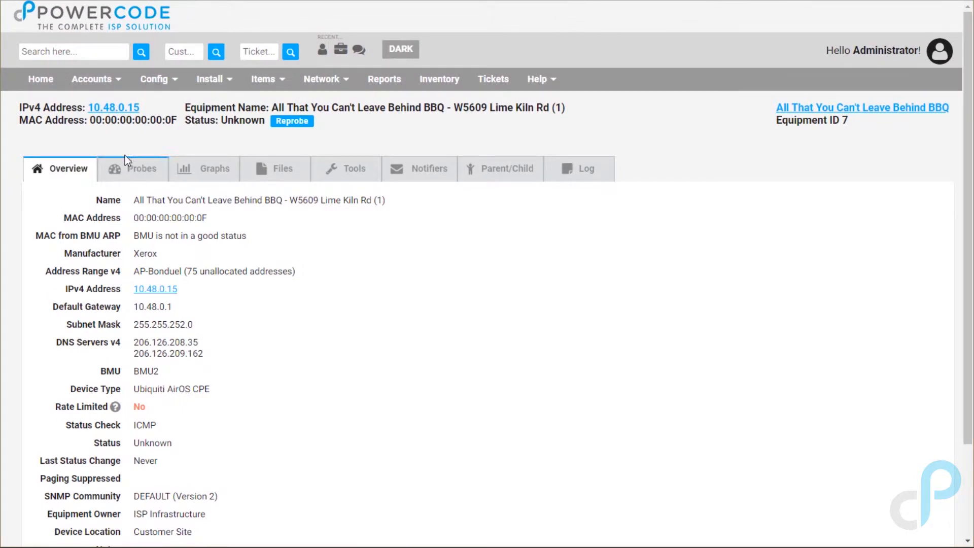
click(128, 171)
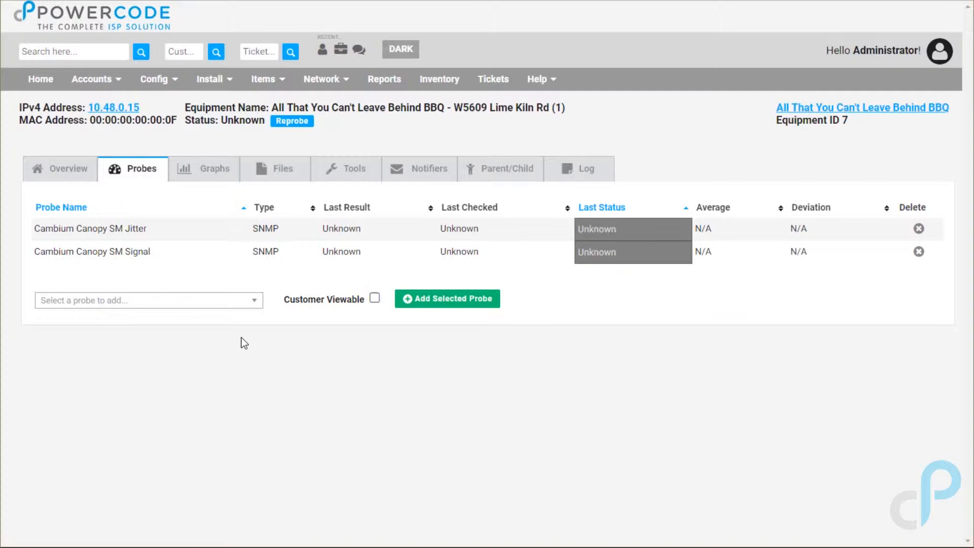
Display the Cambium Canopy SM Signal graph for the customer's Ubiquiti AirOS CPE
click(199, 174)
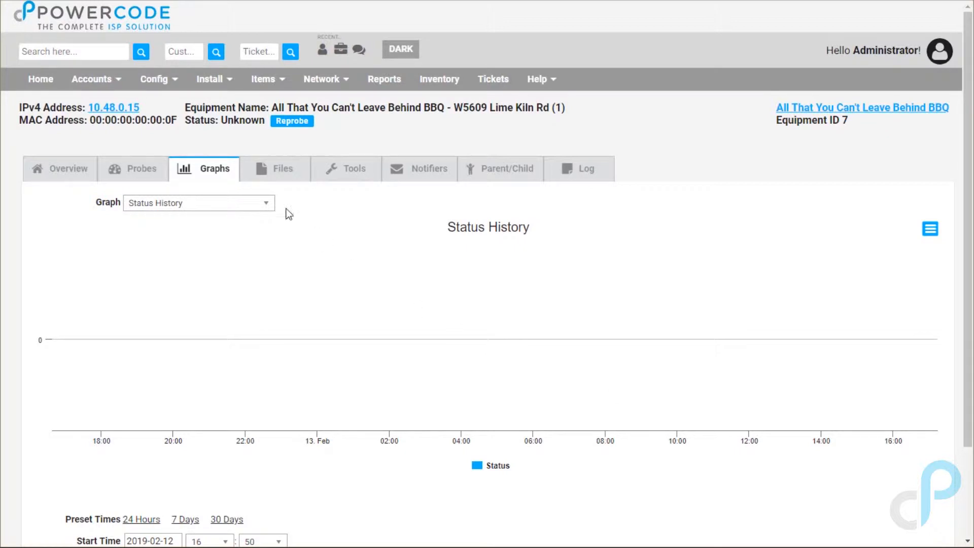
click(261, 204)
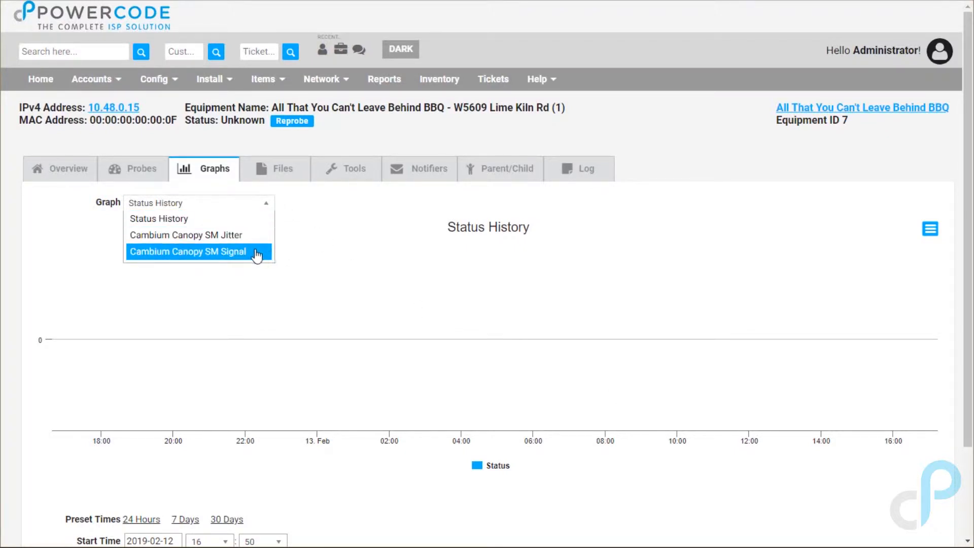
click(256, 252)
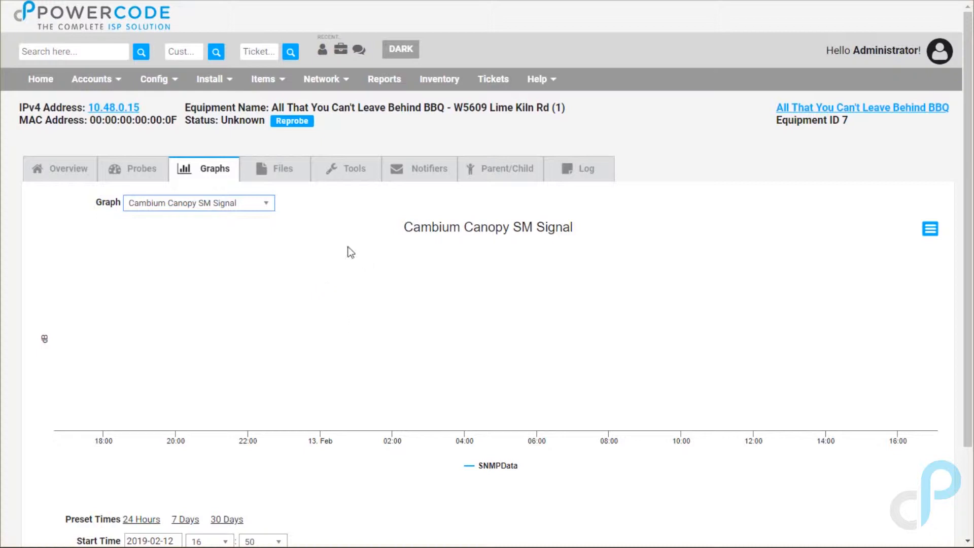
Check the device's file upload area and select the Interface Throughput tool for it
click(283, 183)
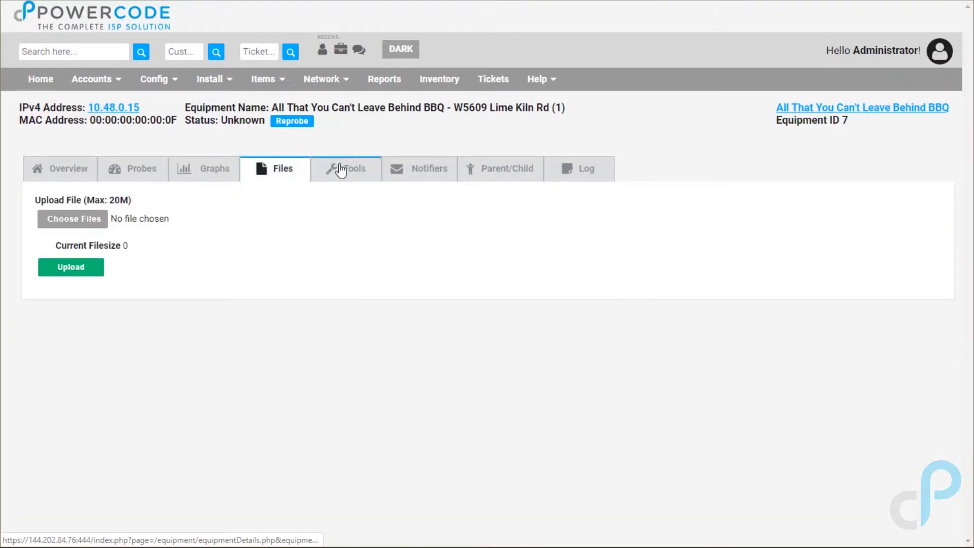
click(356, 173)
click(210, 204)
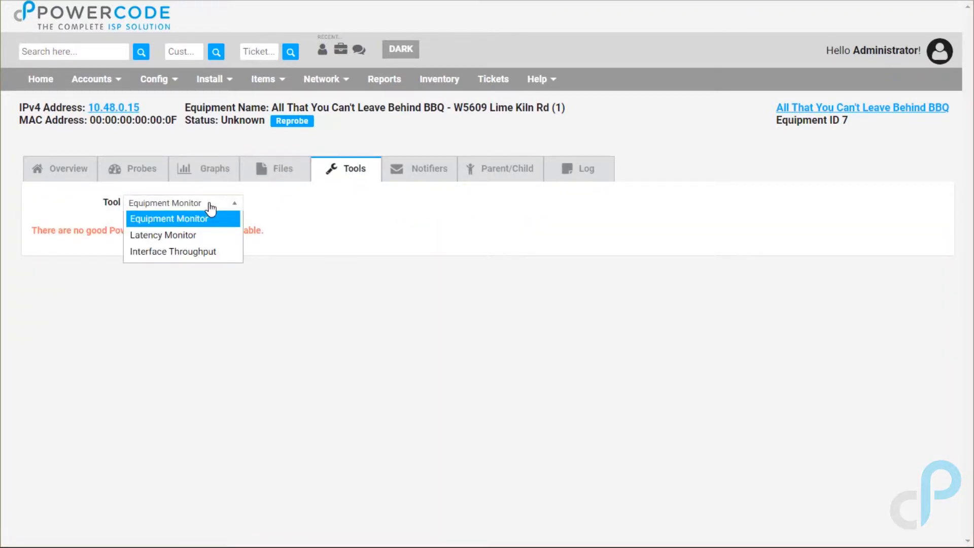
click(185, 253)
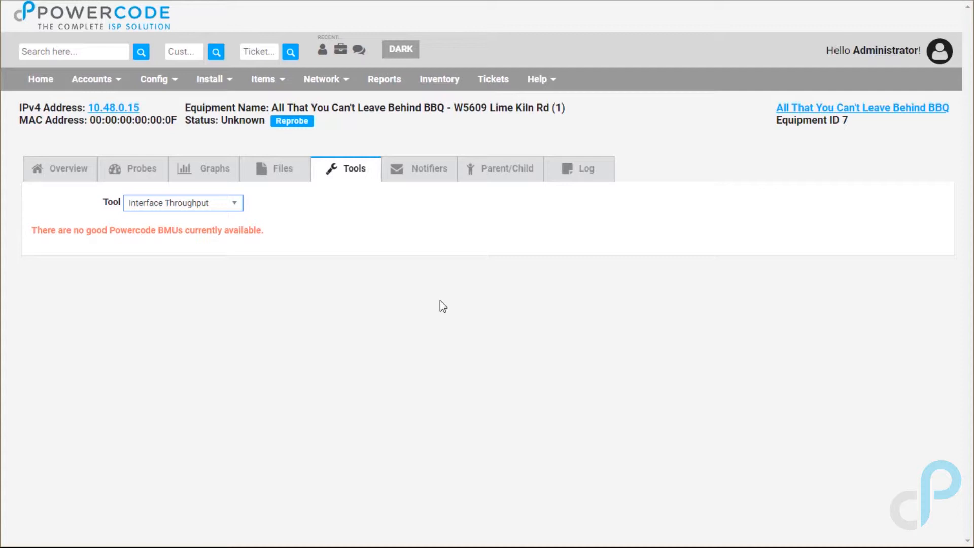
Check the device's notifiers and parent/child relationships, and open its parent access point NOEA320U5_1
click(417, 182)
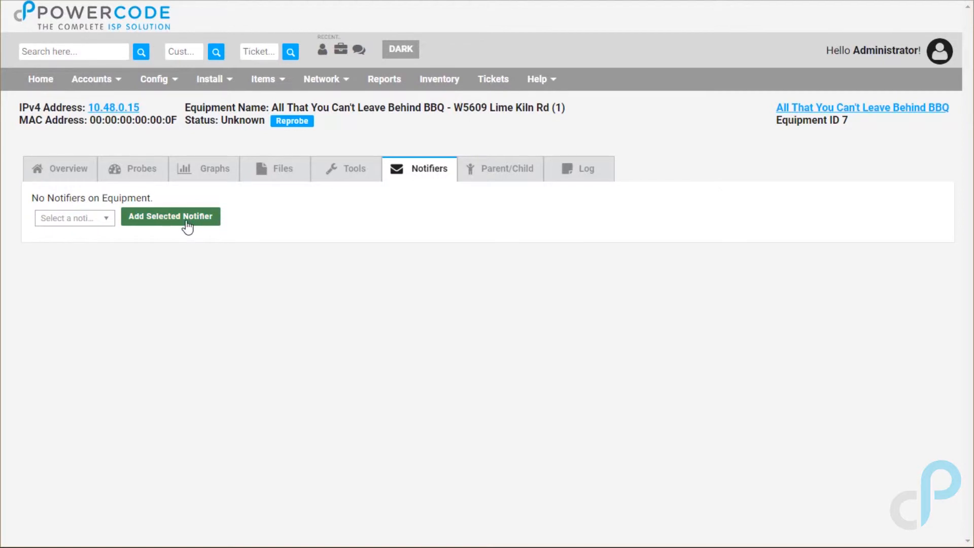
click(493, 174)
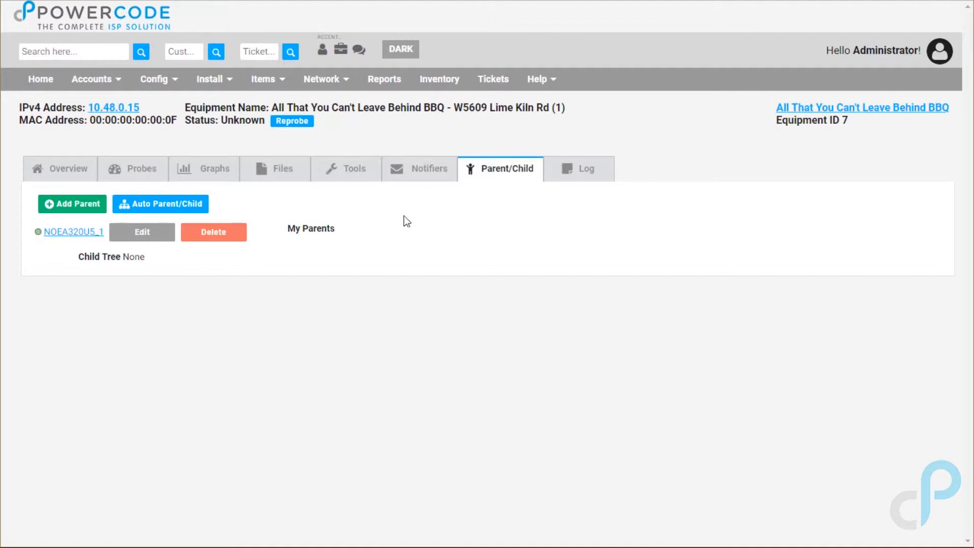
click(88, 236)
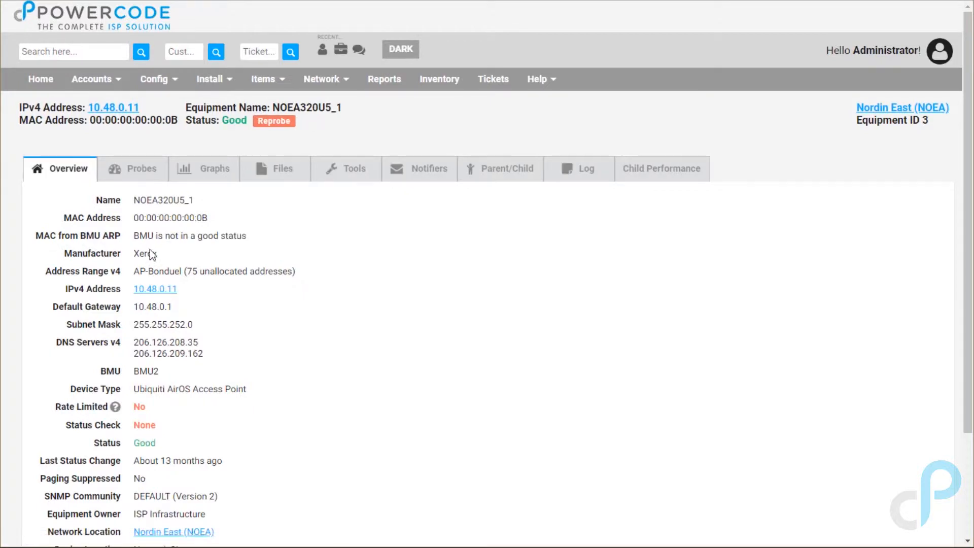
Review the overview, graphs and child tree of access point NOEA320U5_1
scroll(156, 258, down, 3)
scroll(157, 258, up, 3)
click(221, 175)
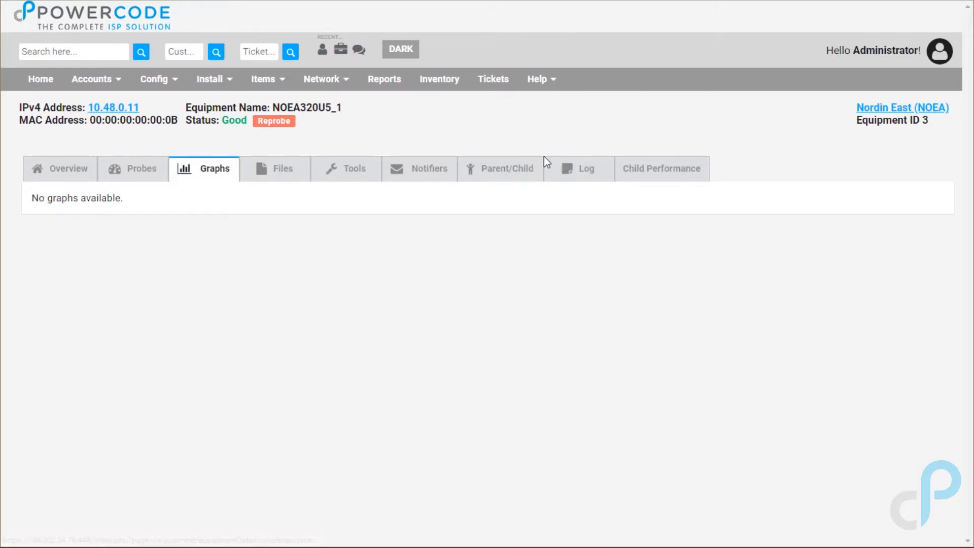
click(489, 179)
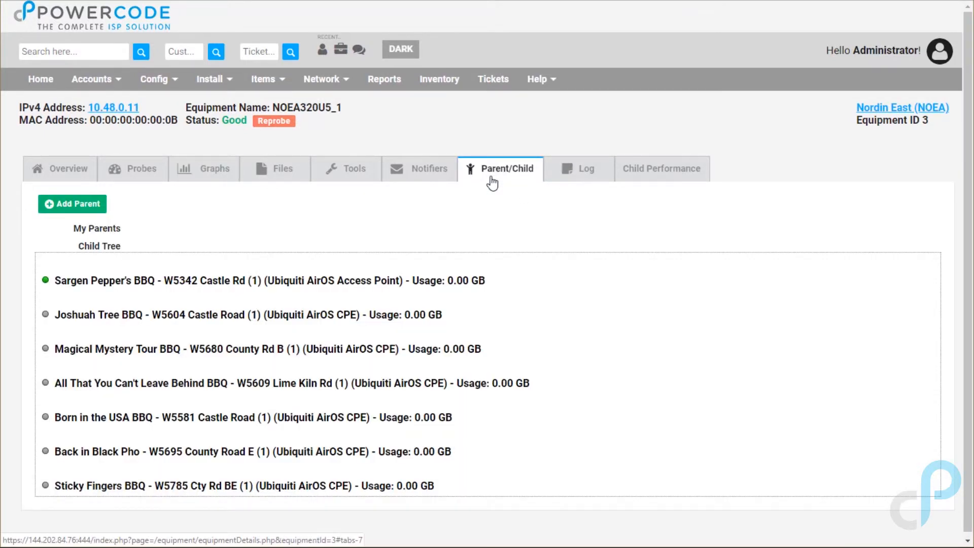
scroll(304, 300, down, 1)
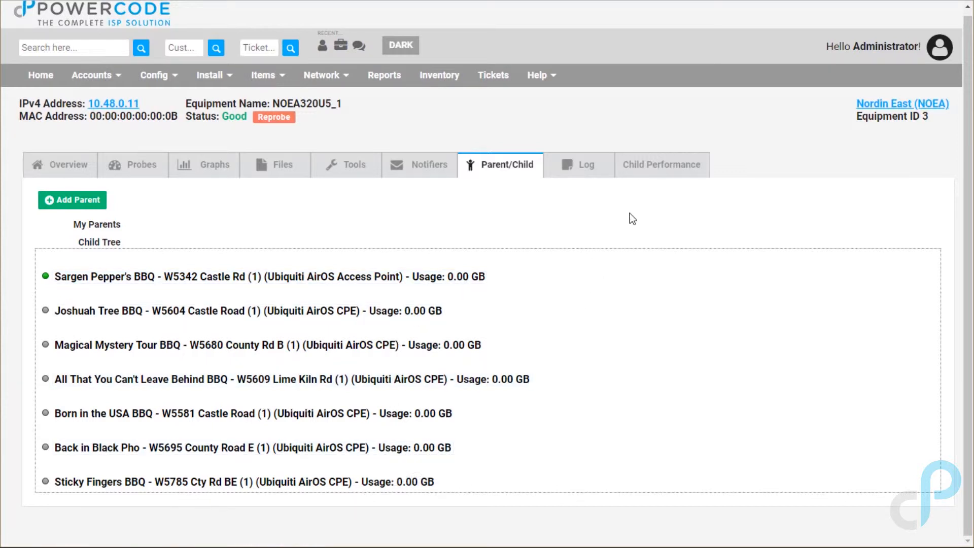
Get the child performance data of NOEA320U5_1 for the Cambium Canopy SM Signal probe on 2019-02-13
click(653, 165)
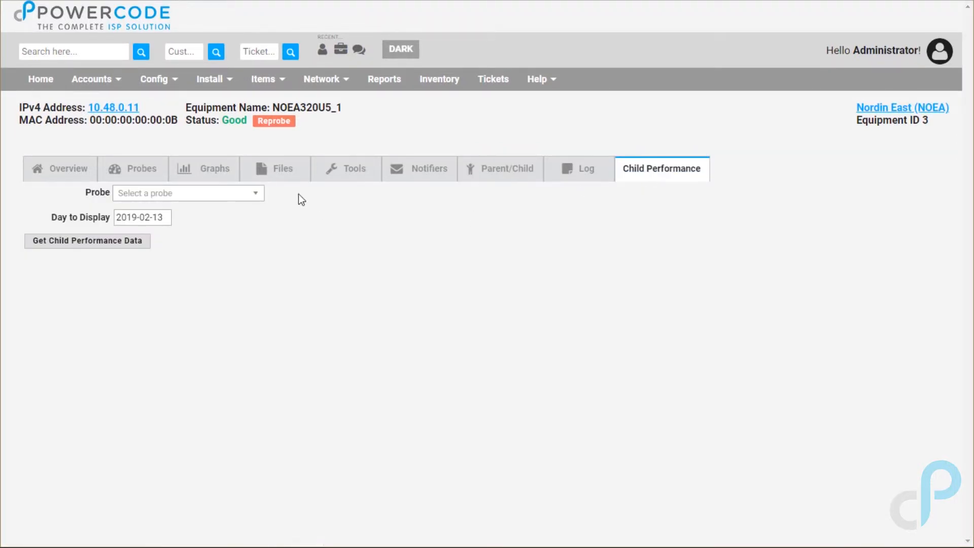
click(255, 195)
click(244, 225)
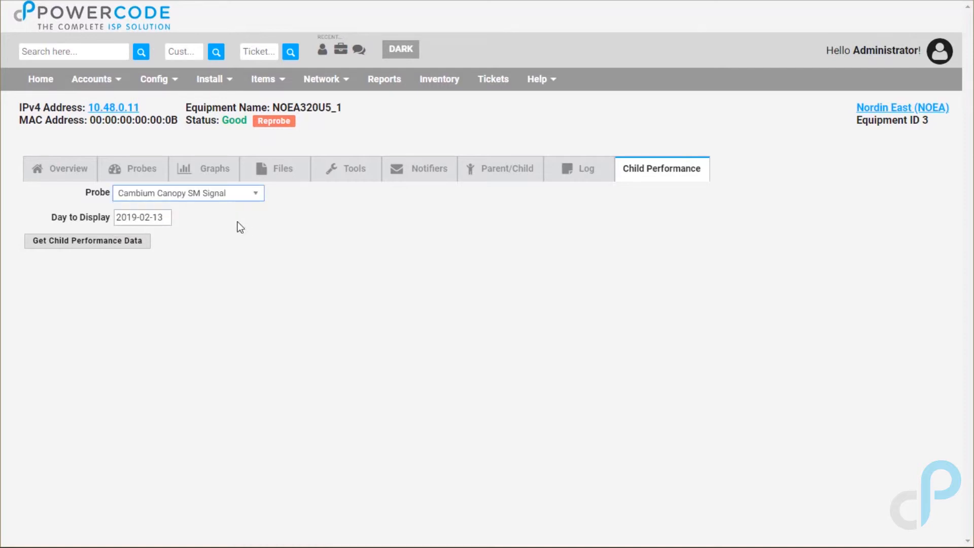
click(117, 247)
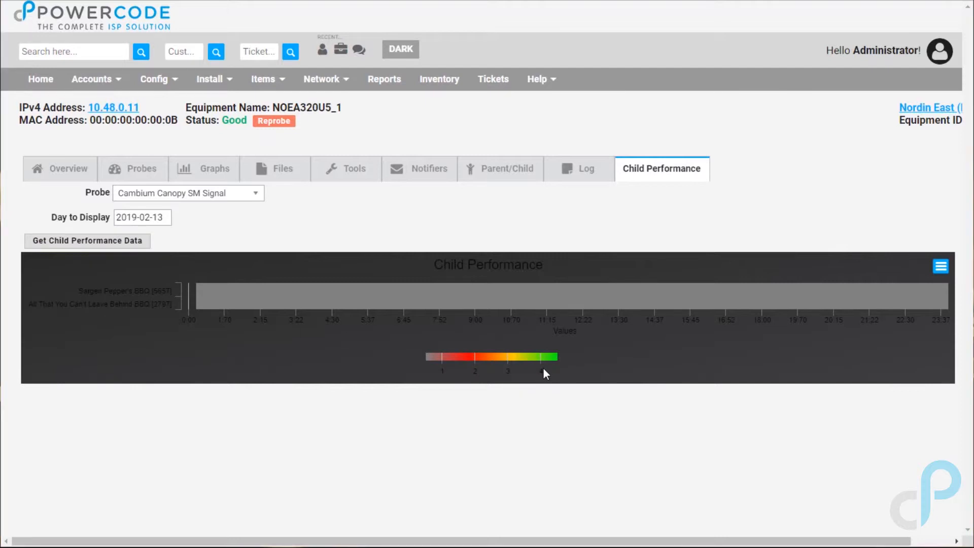
Open the list of network sites and look over their equipment counts, down equipment and customers
mouse_move(333, 79)
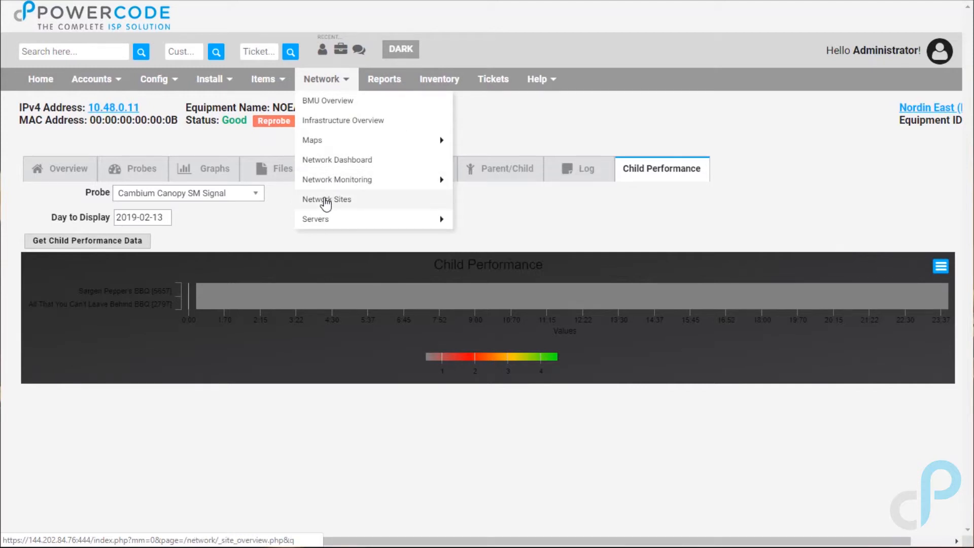
click(325, 200)
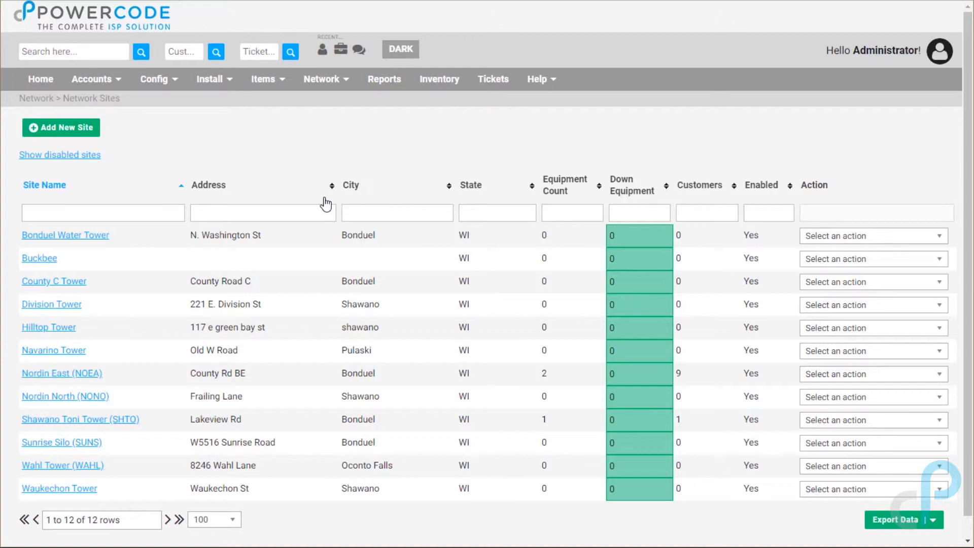
scroll(395, 202, down, 1)
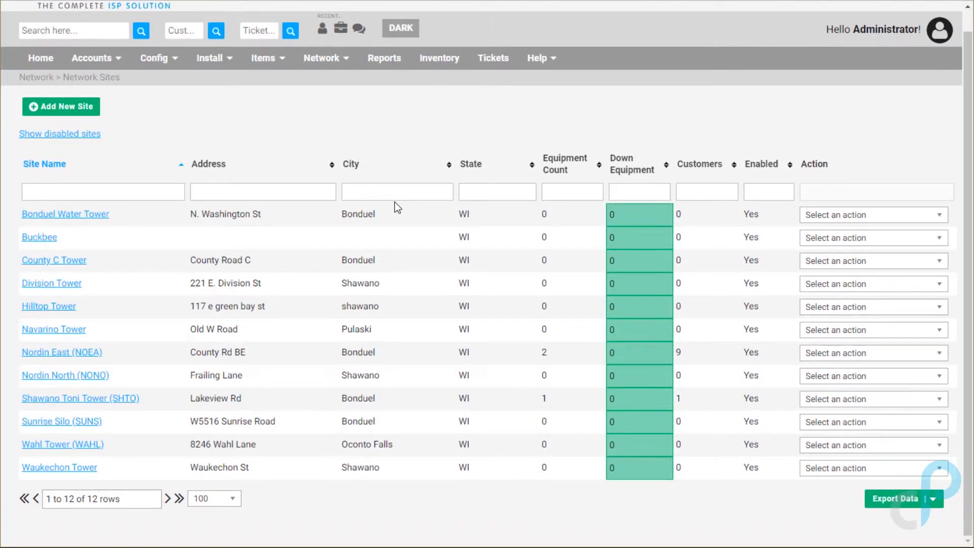
scroll(394, 202, up, 1)
scroll(326, 224, down, 1)
scroll(106, 398, up, 1)
Open the Nordin East (NOEA) site and review its information, contacts, tickets, jobs, logs and files
click(53, 376)
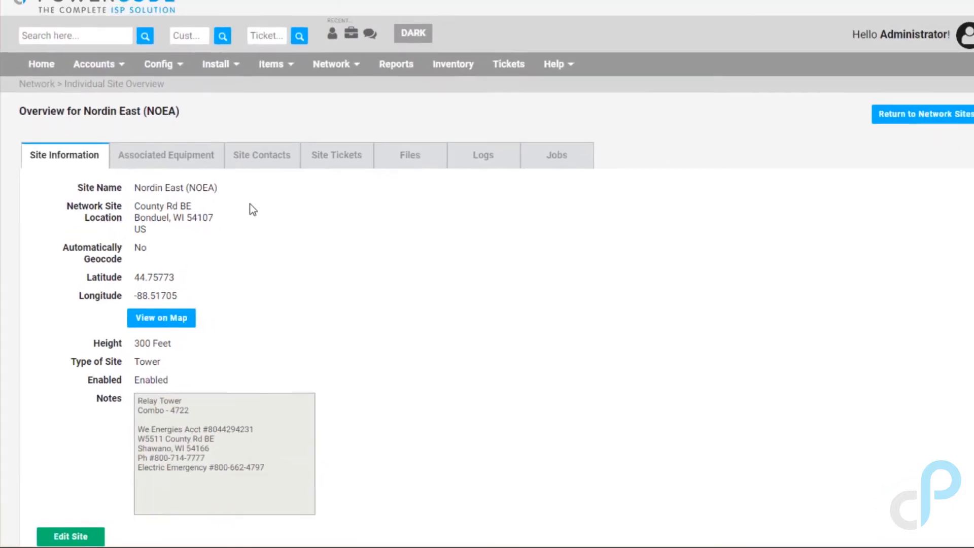
click(254, 175)
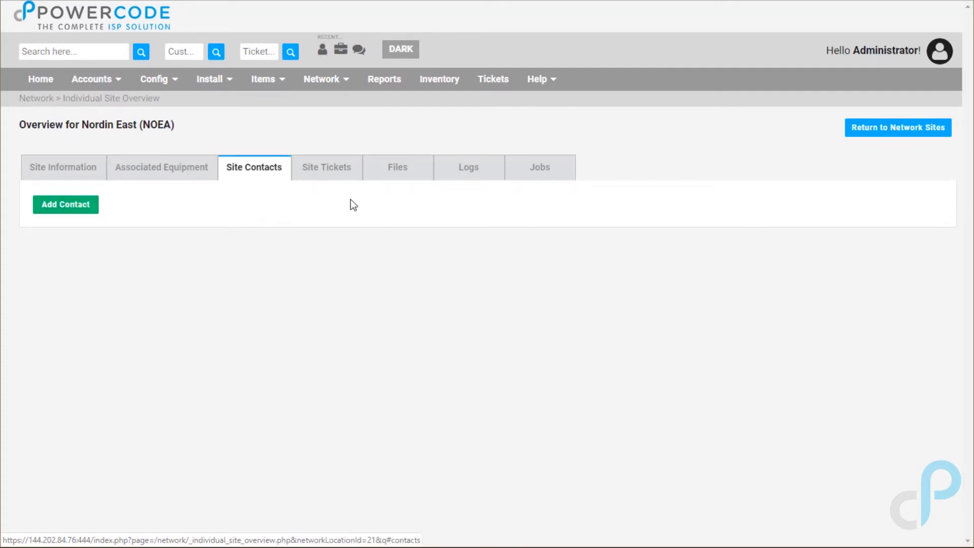
click(324, 180)
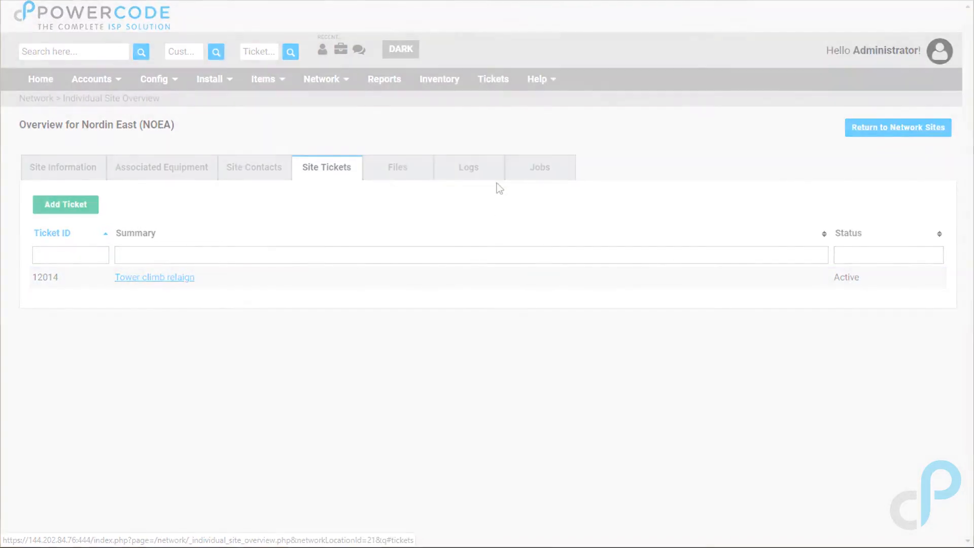
click(540, 166)
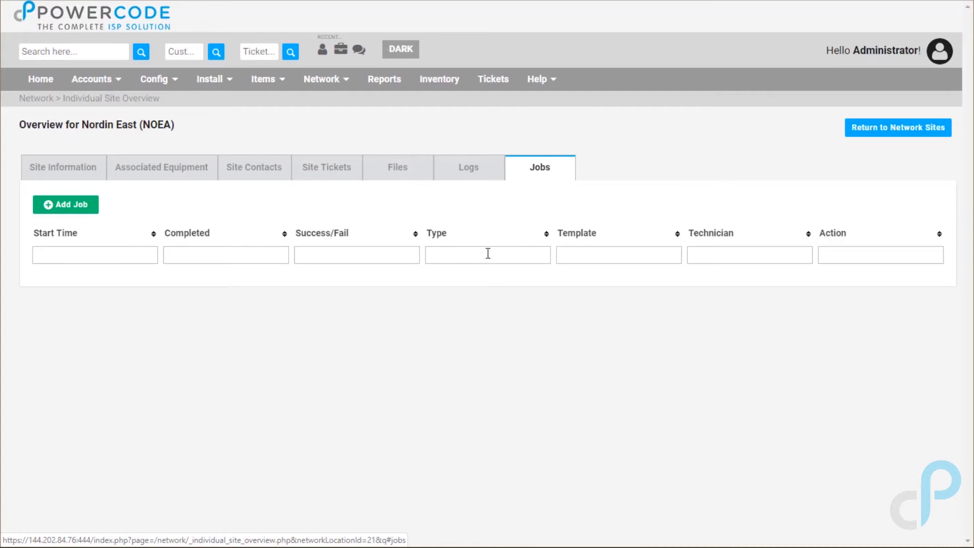
click(477, 172)
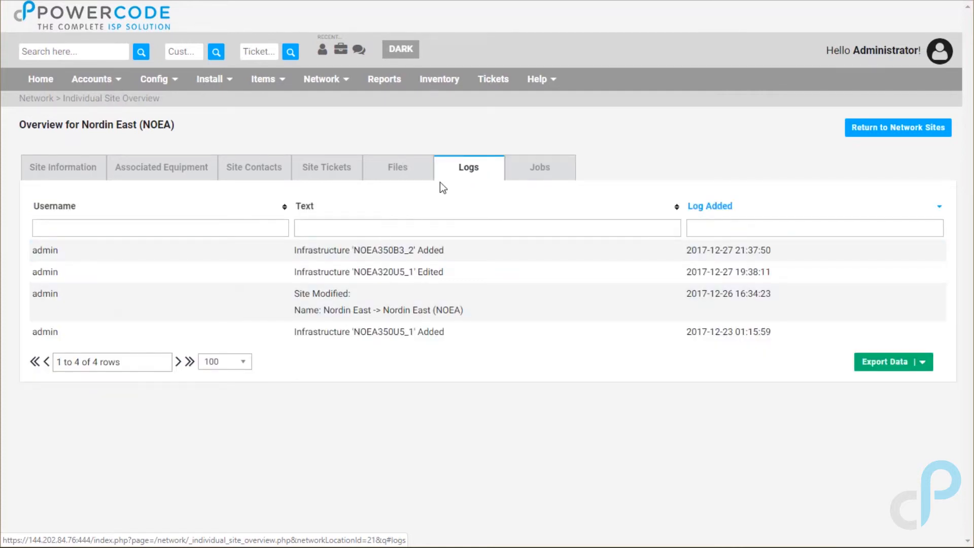
click(397, 169)
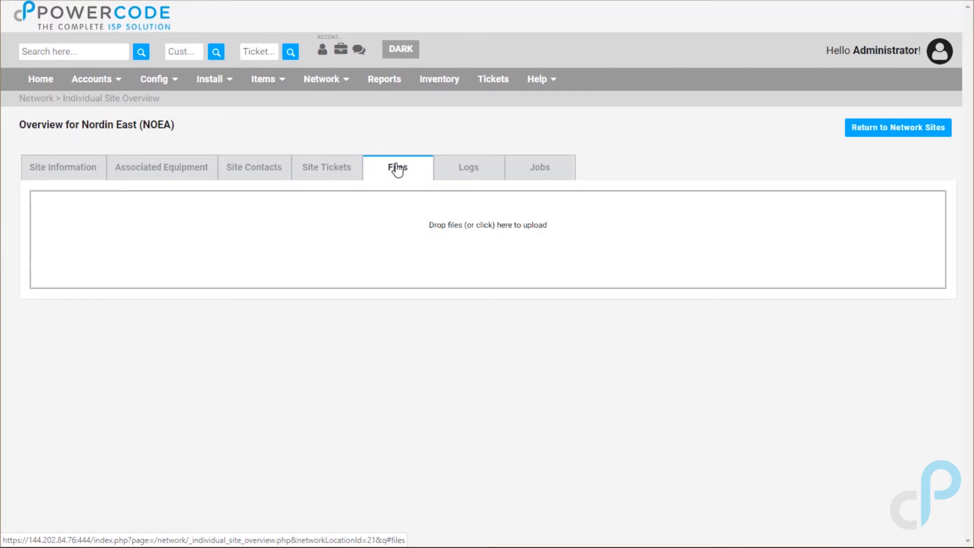
Open the equipment associated with Nordin East (NOEA) and start a new infrastructure entry, looking over its equipment details
click(174, 169)
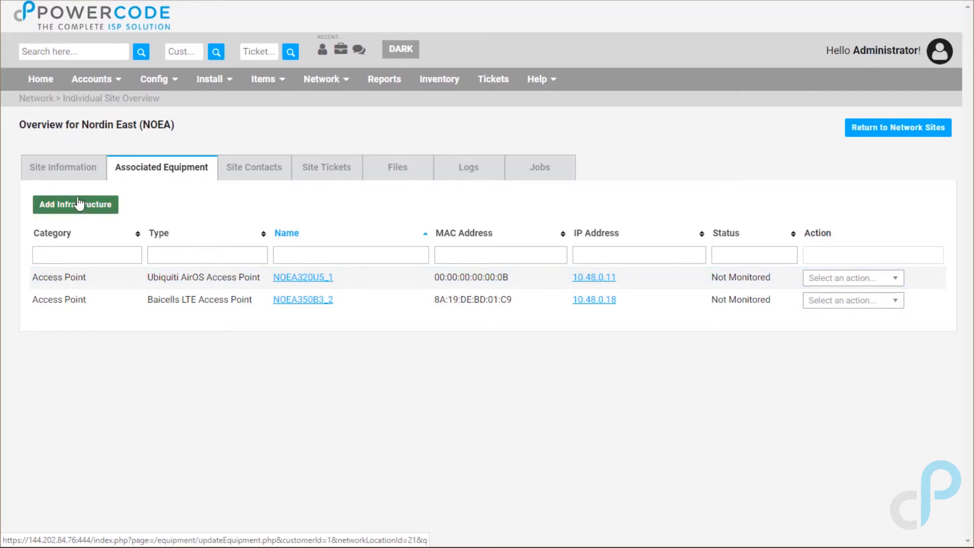
click(47, 205)
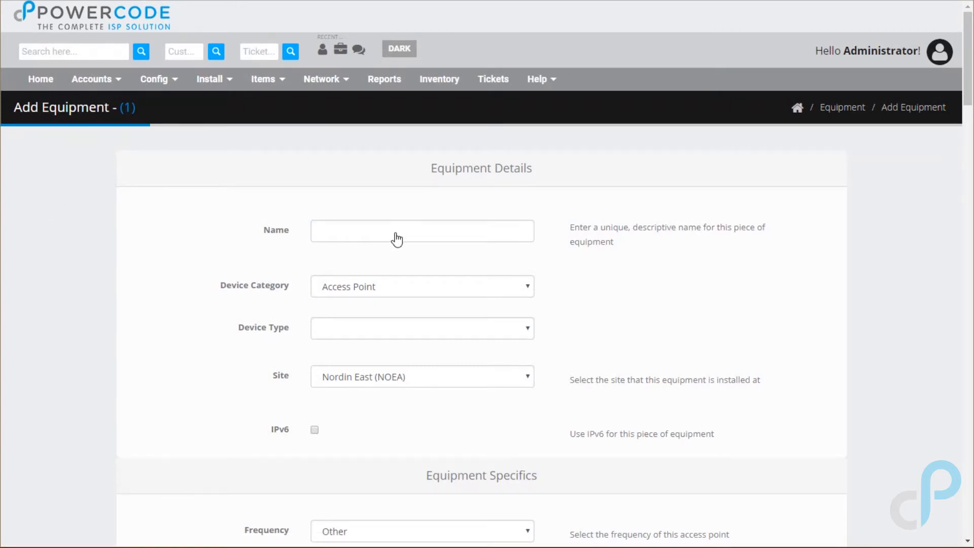
scroll(459, 243, down, 1)
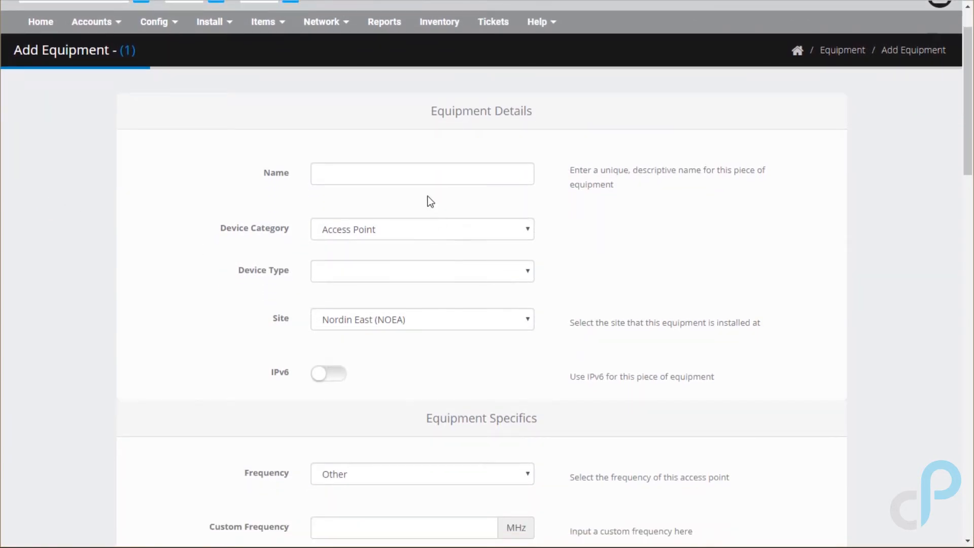
scroll(453, 229, down, 5)
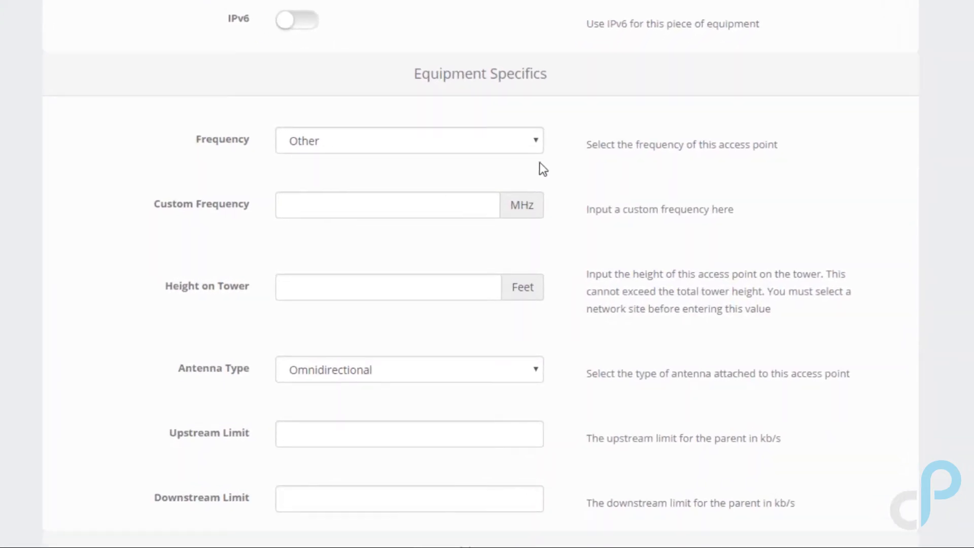
Try the 5GHz frequency for the new access point, then set the frequency back to Other
click(534, 142)
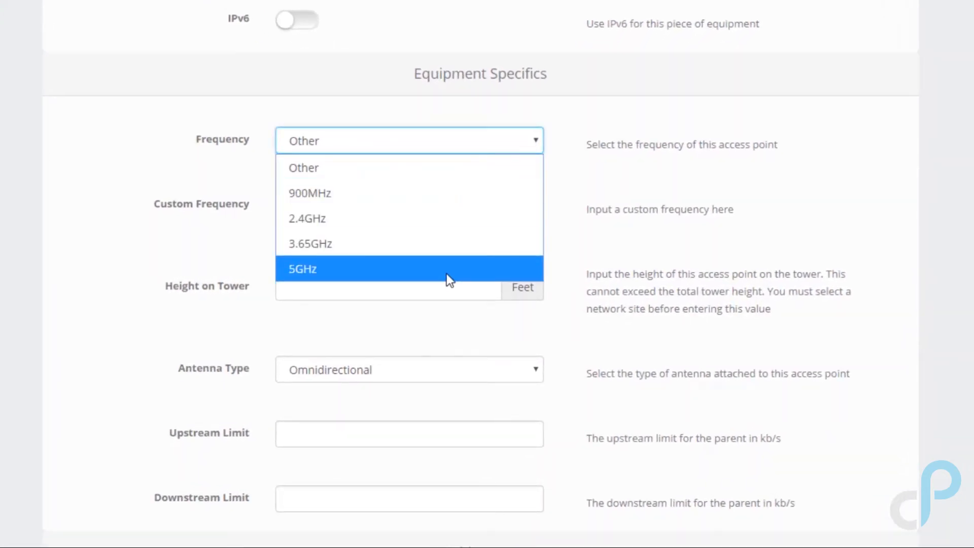
click(642, 163)
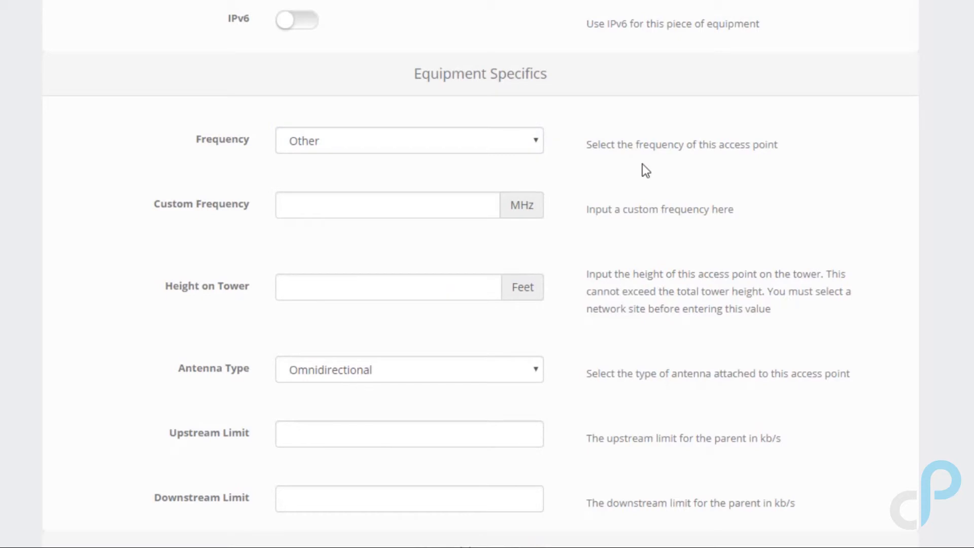
click(534, 141)
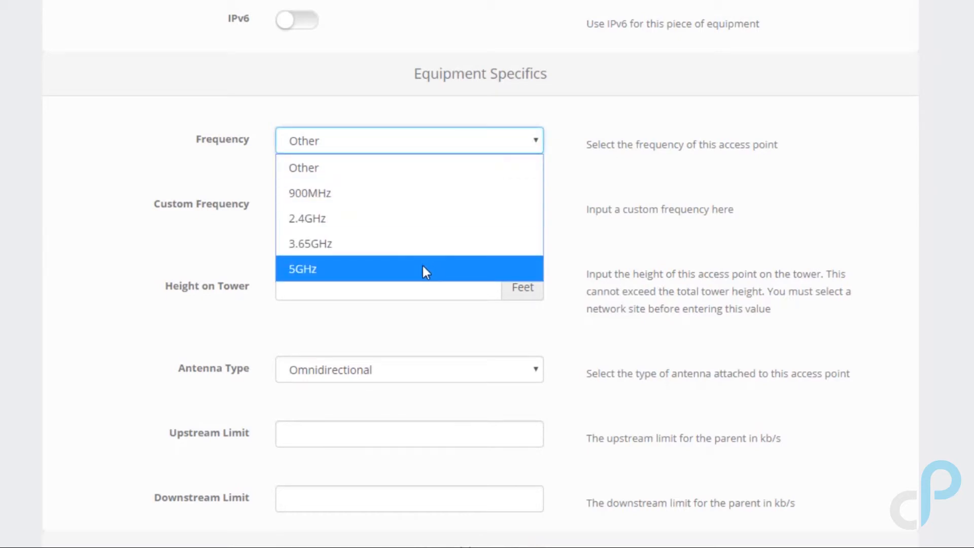
click(425, 272)
click(537, 144)
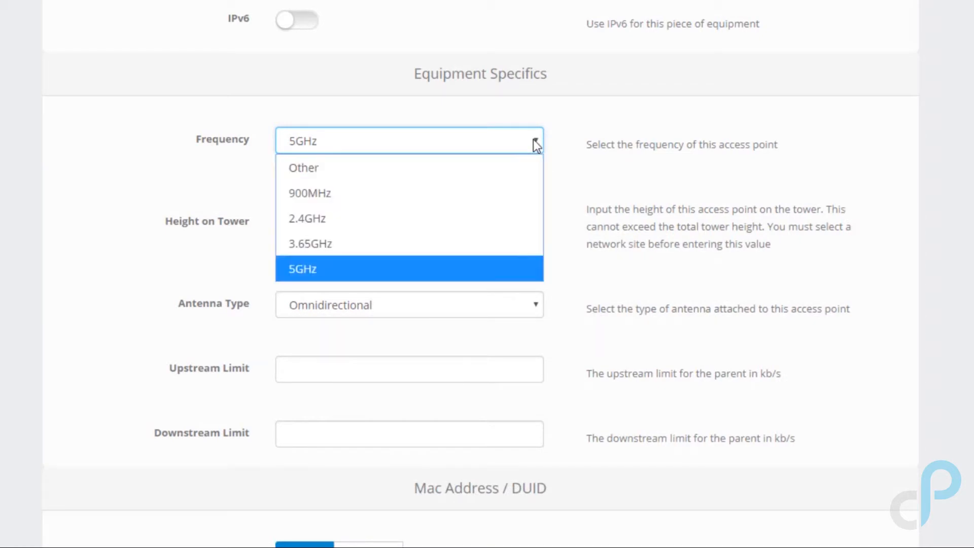
click(504, 171)
Review the new access point's tower height, antenna type, bandwidth limits, MAC address, IP address, technical information and other details fields
scroll(610, 203, down, 1)
scroll(611, 203, down, 3)
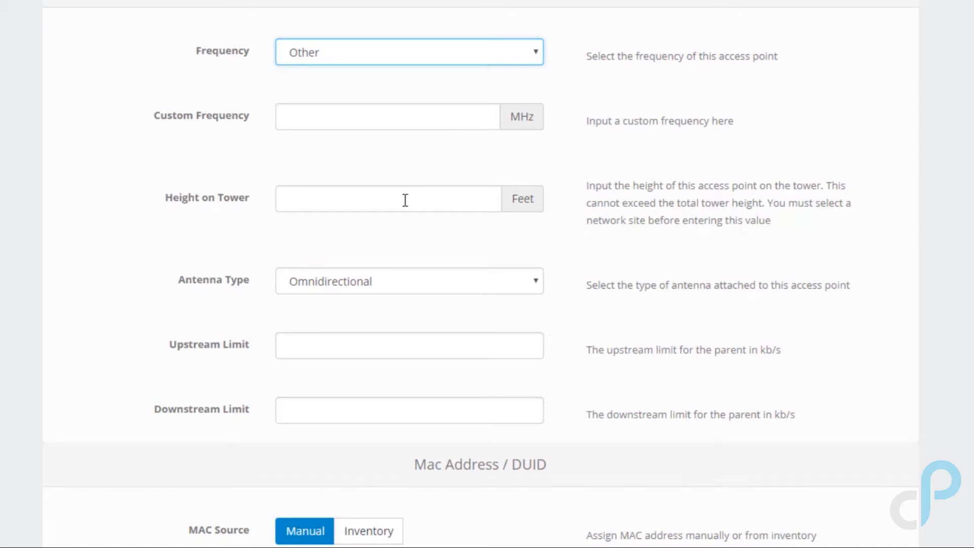
click(536, 280)
click(536, 280)
scroll(546, 297, down, 5)
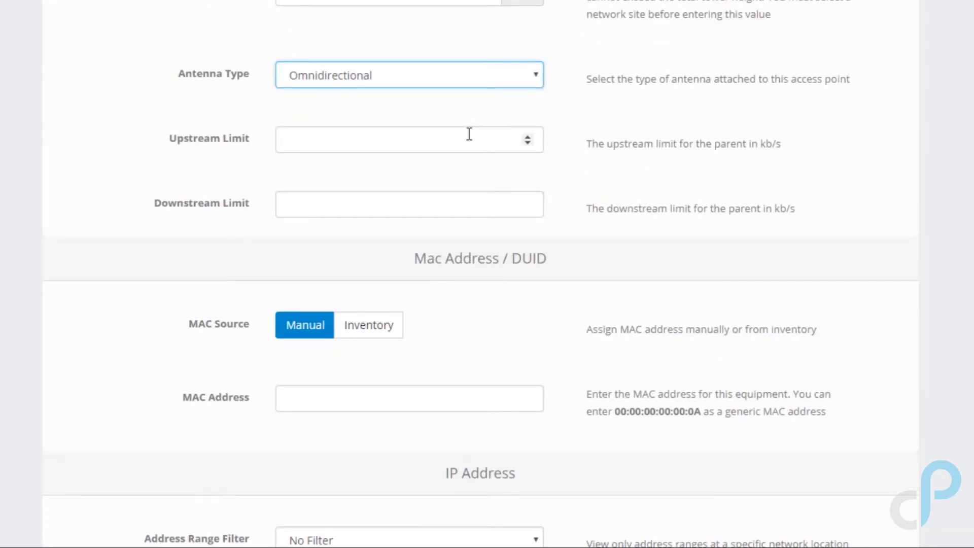
scroll(617, 180, down, 3)
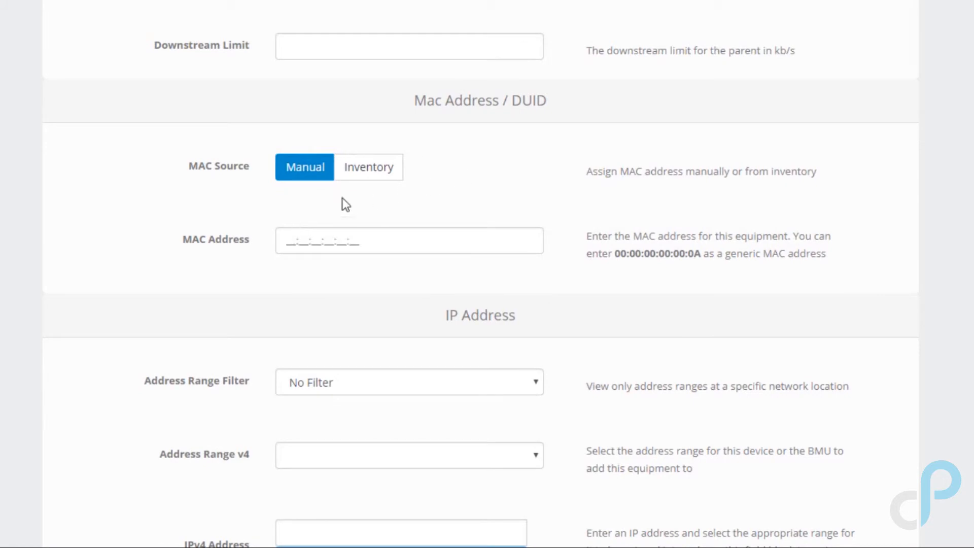
scroll(674, 323, down, 5)
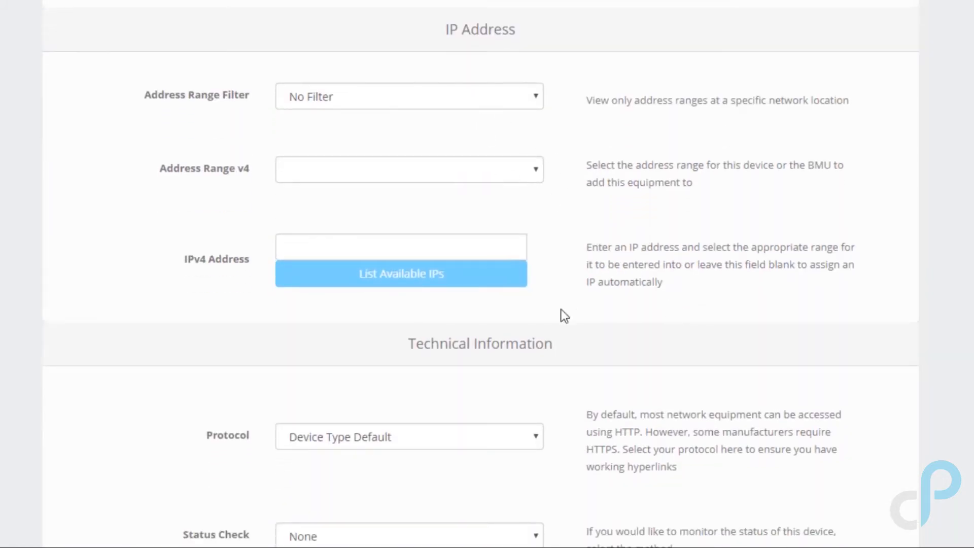
scroll(455, 396, down, 6)
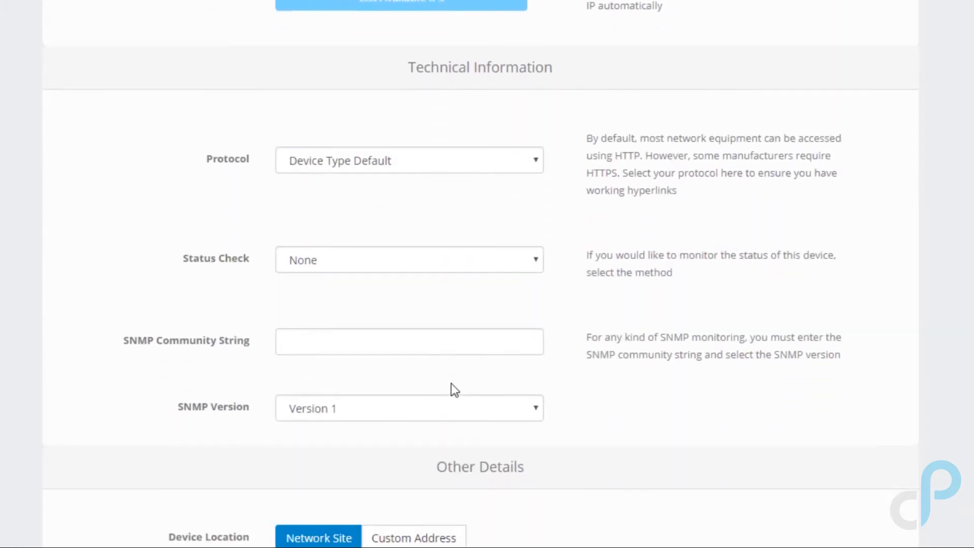
scroll(453, 386, down, 1)
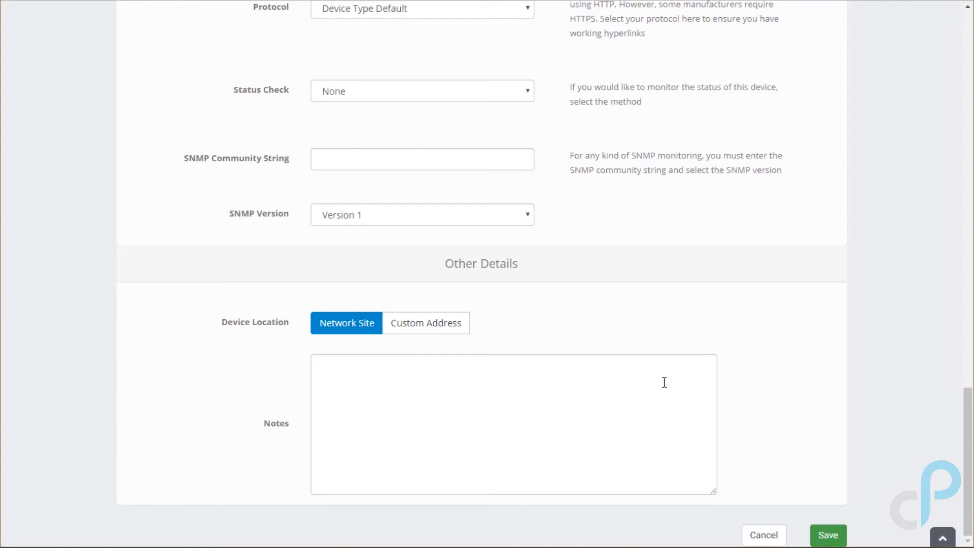
scroll(531, 166, up, 7)
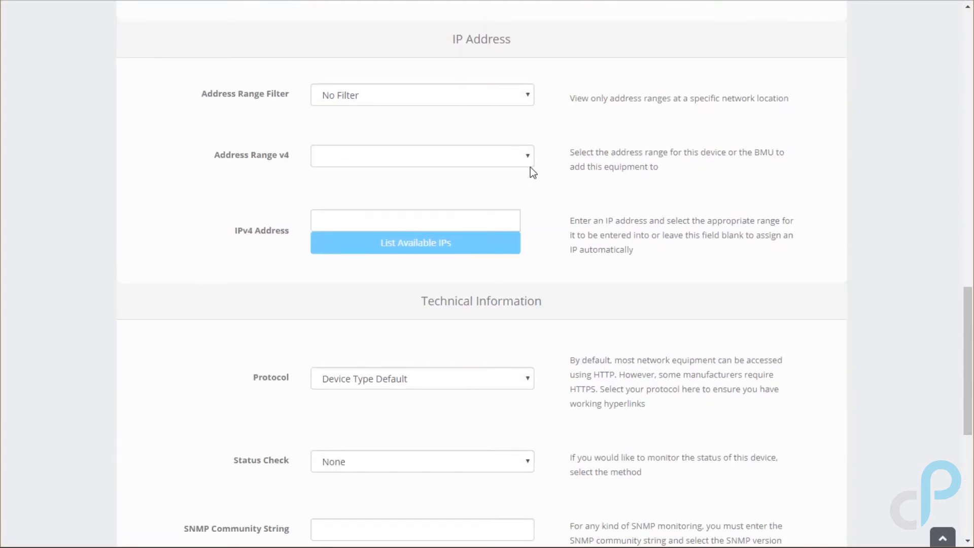
scroll(531, 166, up, 15)
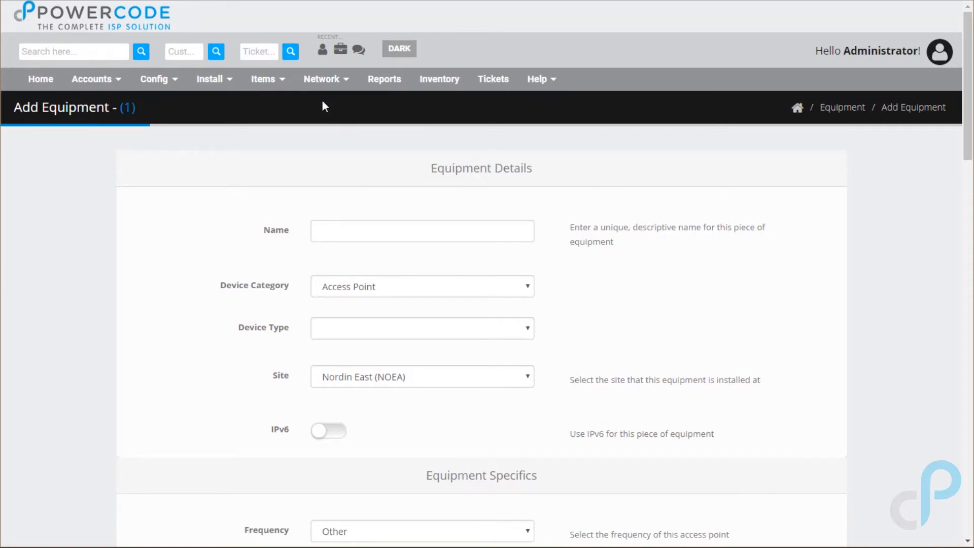
Open the Infrastructure Overview to look over the access points across all network sites
mouse_move(321, 79)
mouse_move(335, 145)
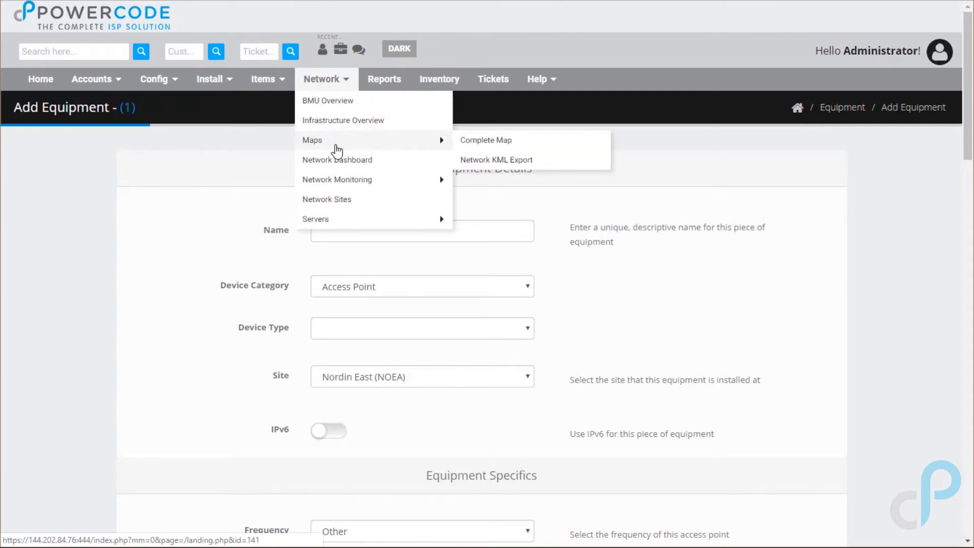
click(359, 127)
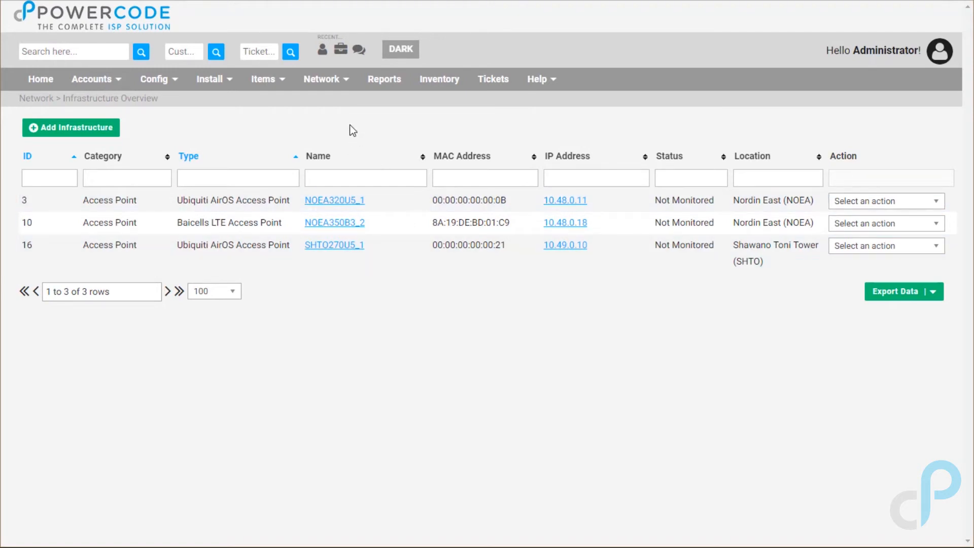
Open the complete network map and view the customer and equipment status summary of Bonduel Water Tower
click(335, 80)
mouse_move(386, 137)
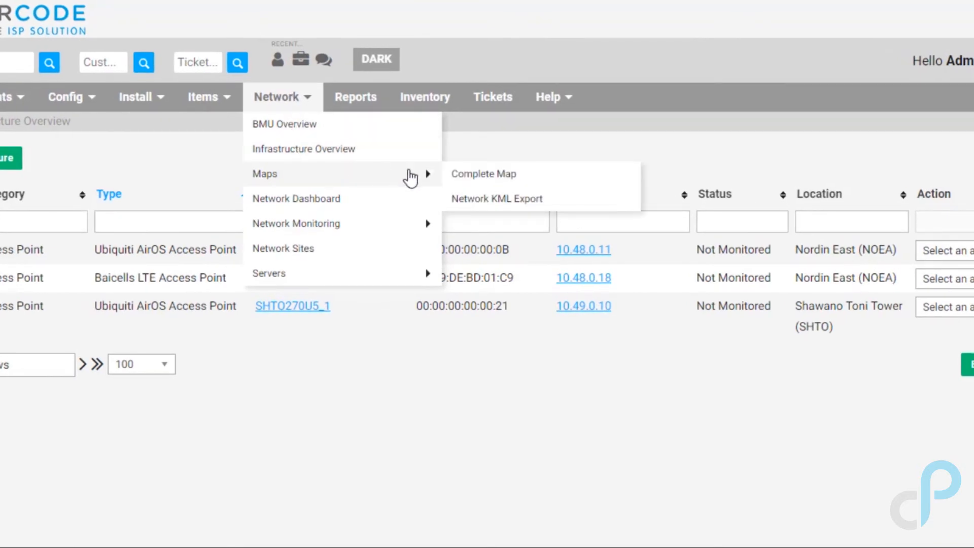
click(470, 177)
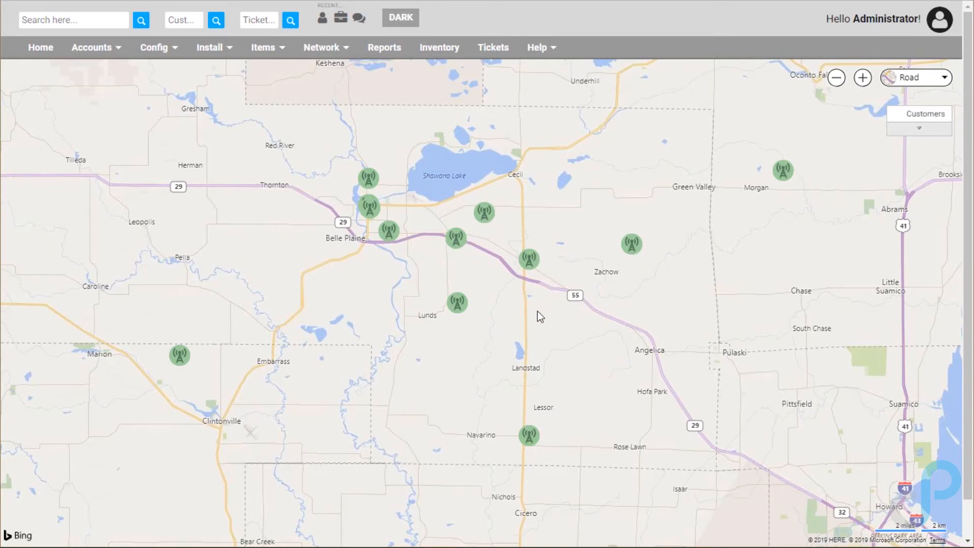
click(529, 260)
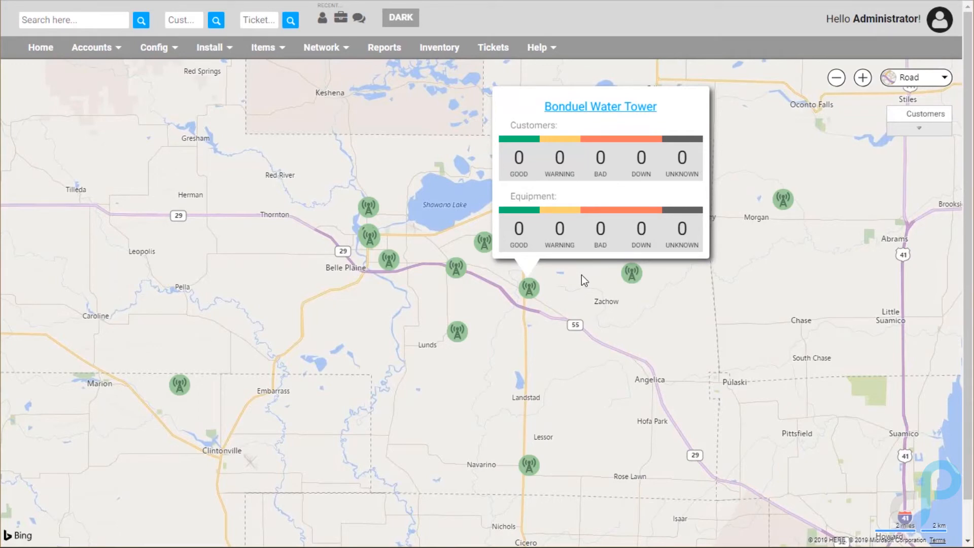
Open the recently viewed access point NOEA320U5_1 and add the Down APs notifier to it
click(340, 20)
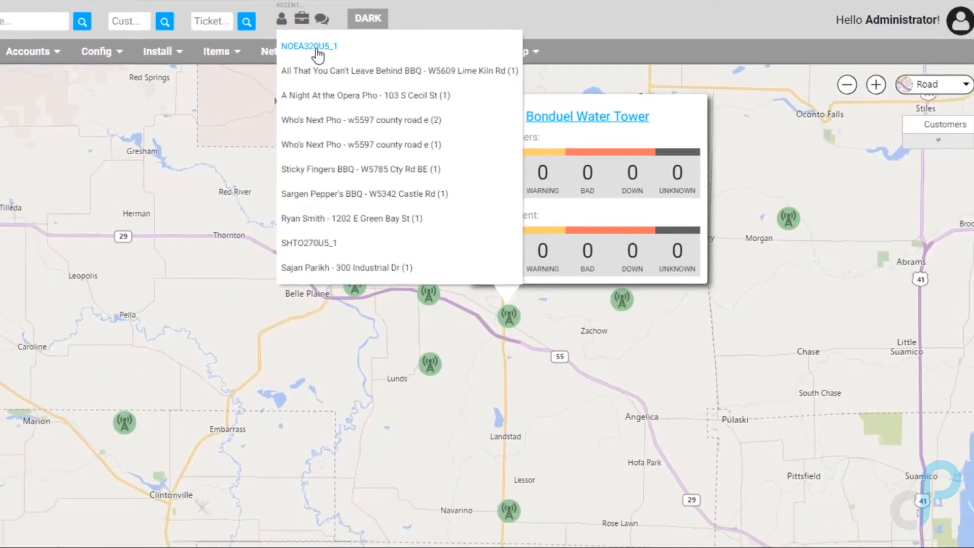
click(318, 50)
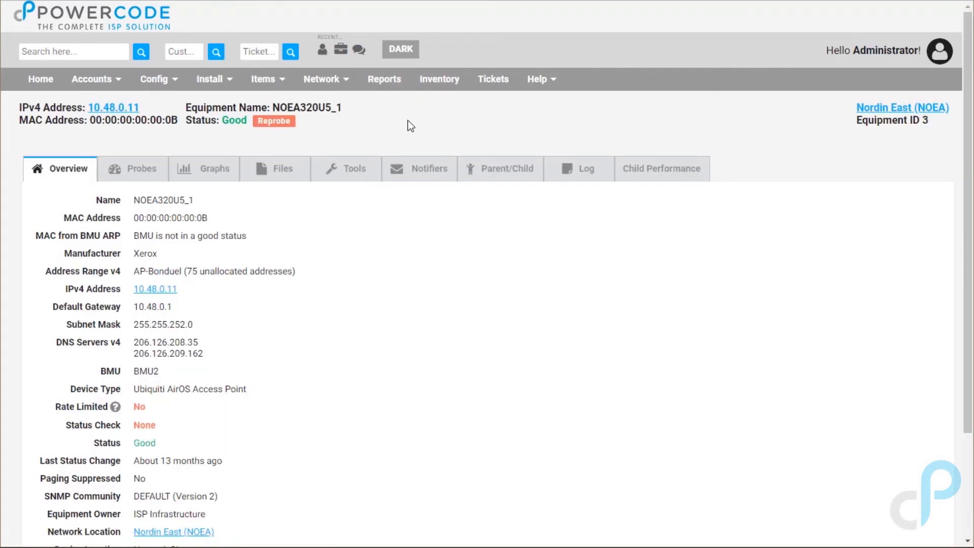
click(407, 170)
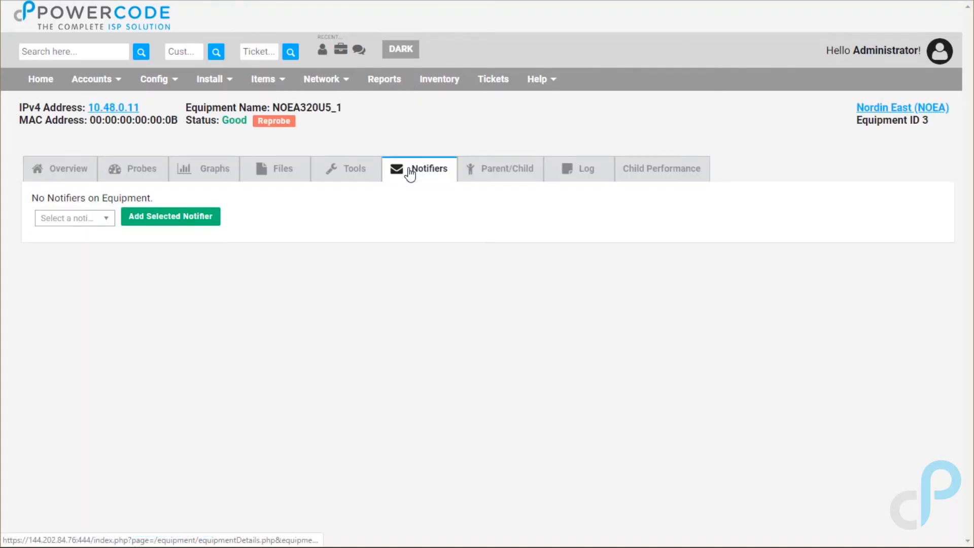
click(108, 219)
click(91, 235)
click(147, 218)
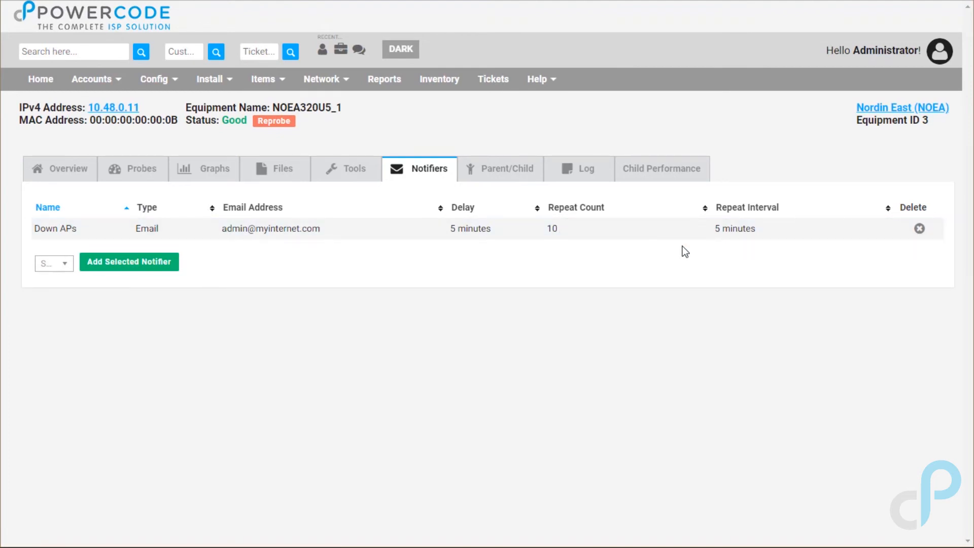
Open the list of network monitoring notifiers and start adding a new notifier
click(330, 79)
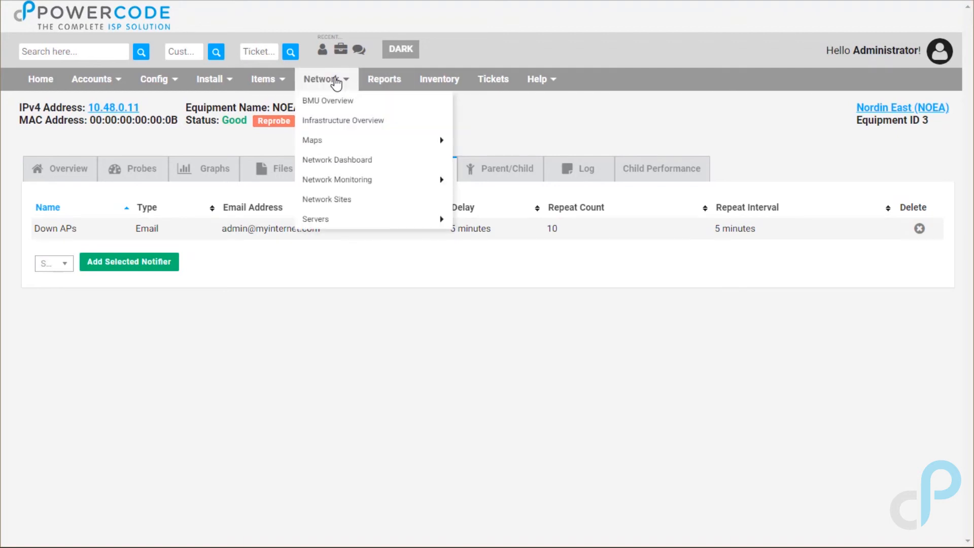
mouse_move(378, 189)
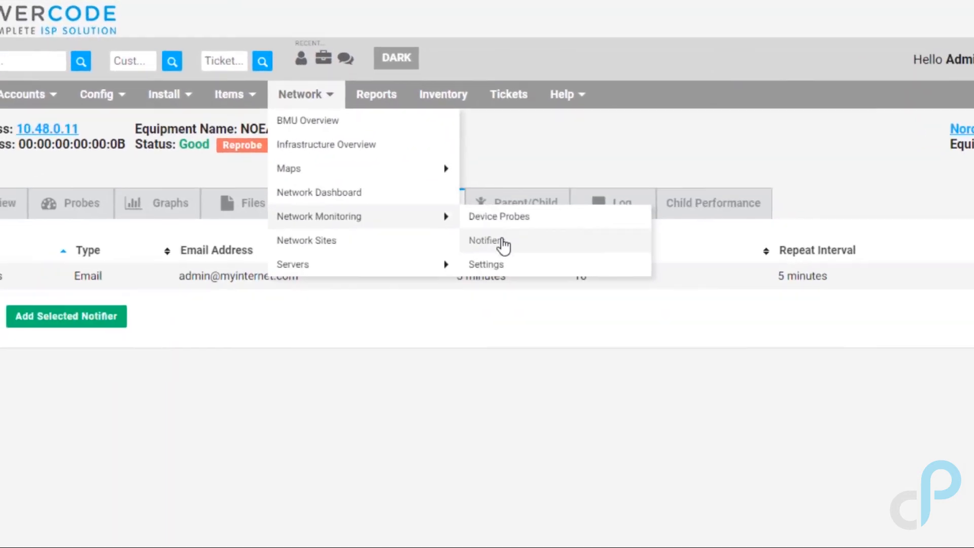
click(501, 243)
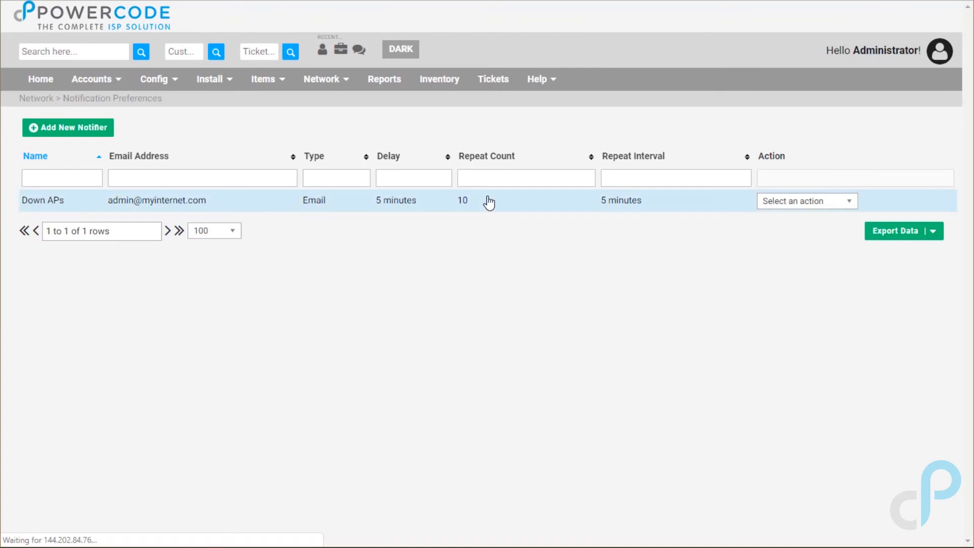
click(103, 132)
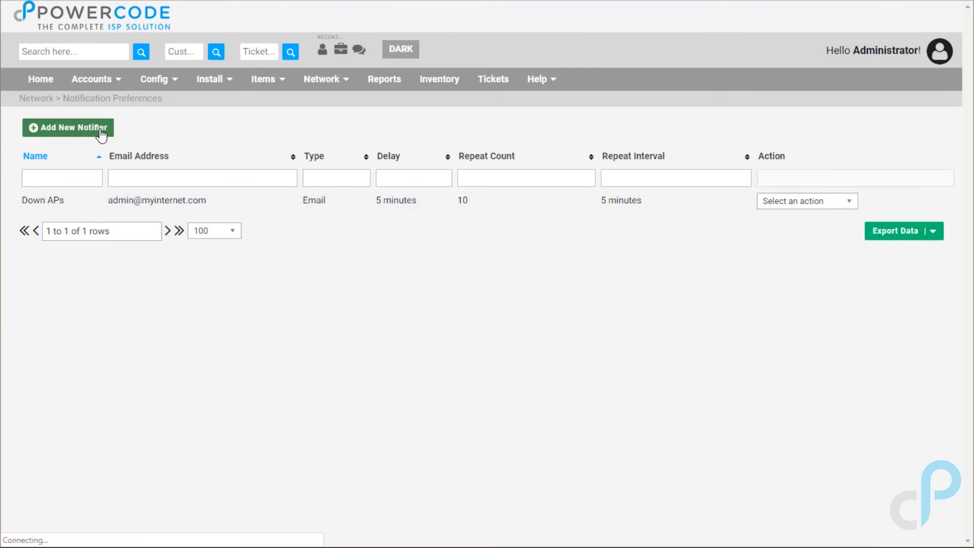
Examine the new notifier form's type, name and email fields, notification statuses, thresholds and device types
scroll(326, 287, down, 3)
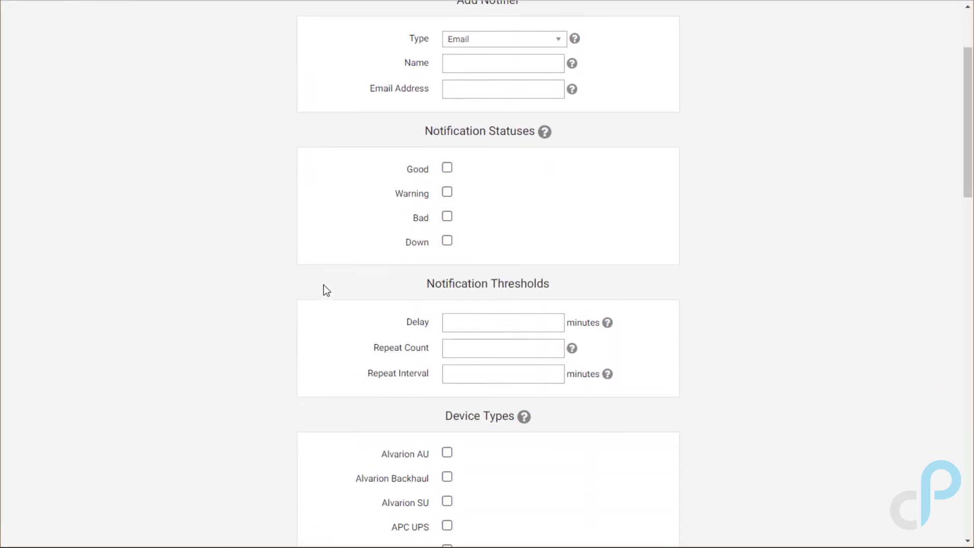
scroll(327, 290, up, 3)
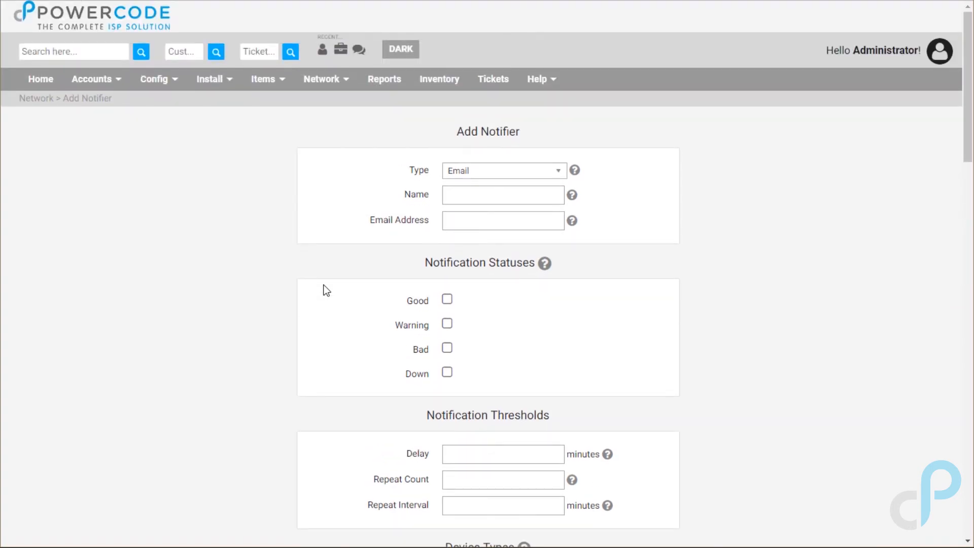
scroll(326, 290, down, 10)
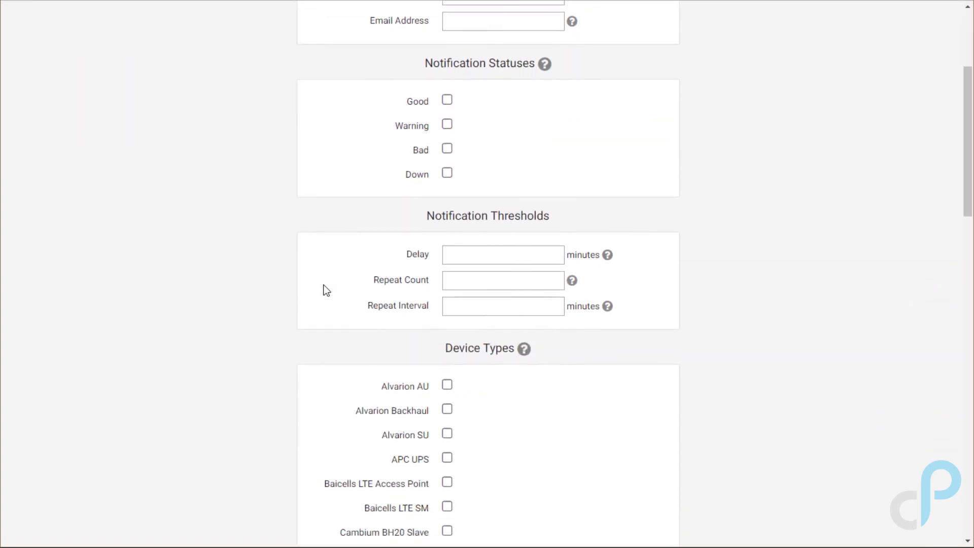
scroll(326, 290, down, 16)
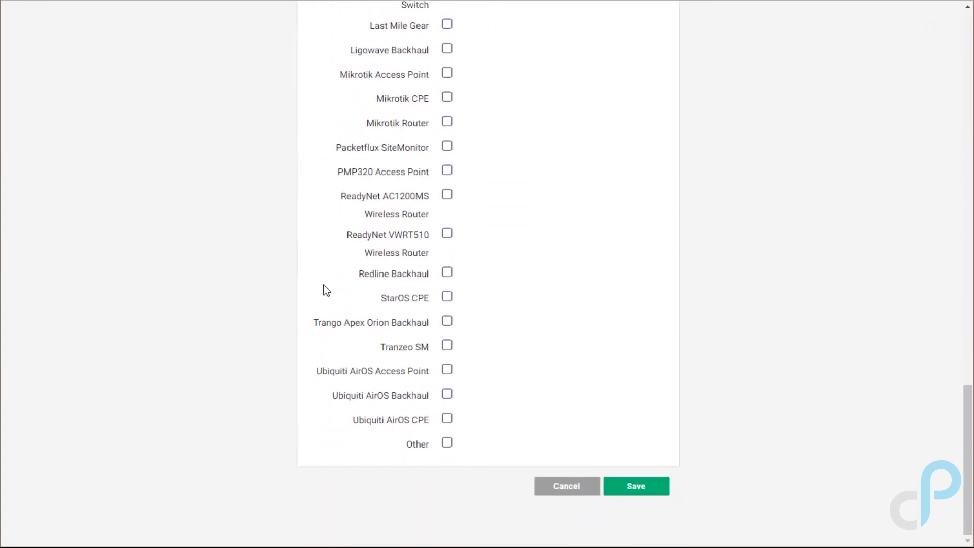
scroll(326, 290, up, 20)
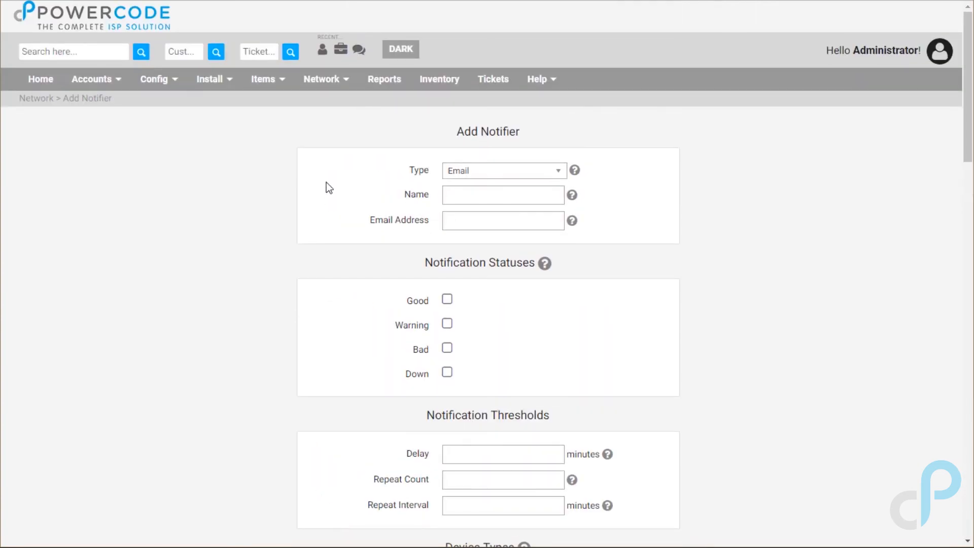
scroll(291, 224, down, 4)
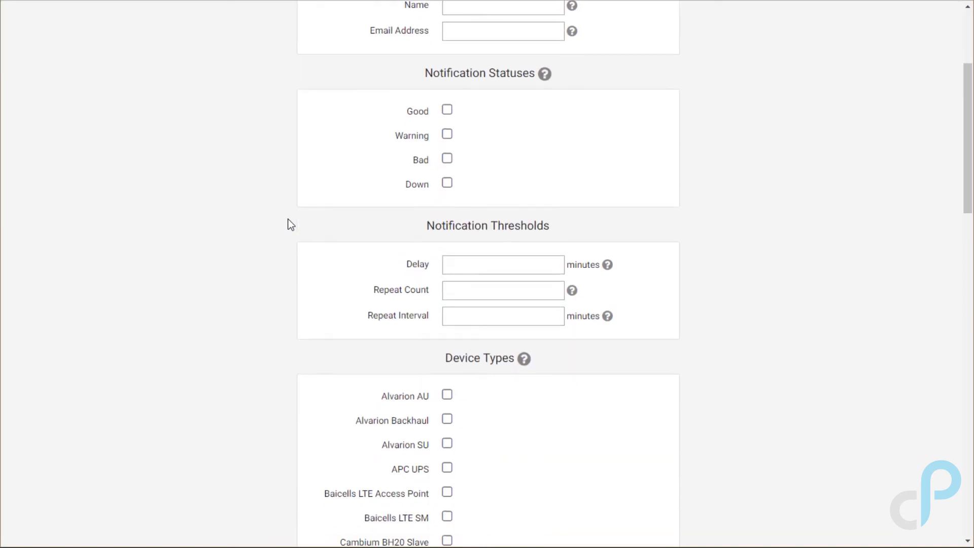
scroll(290, 225, down, 14)
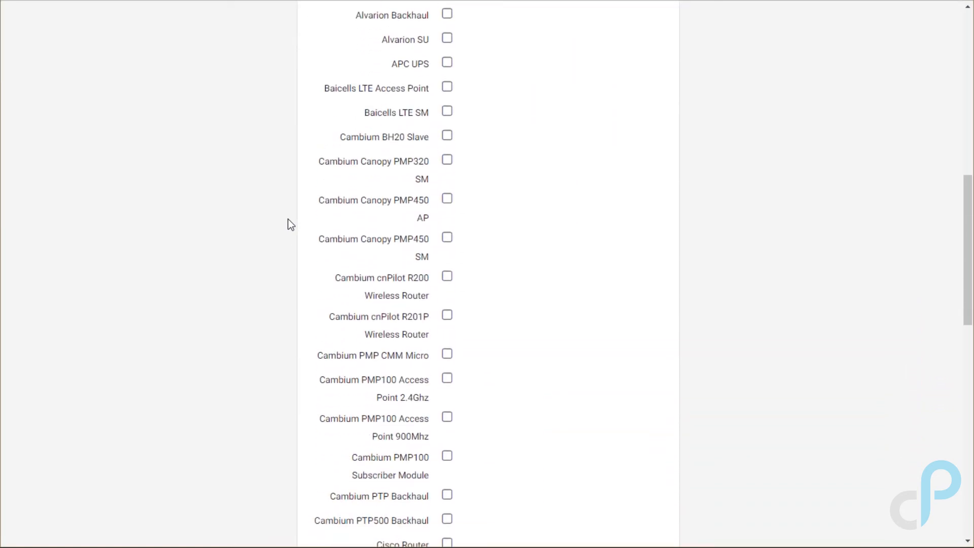
scroll(291, 224, down, 2)
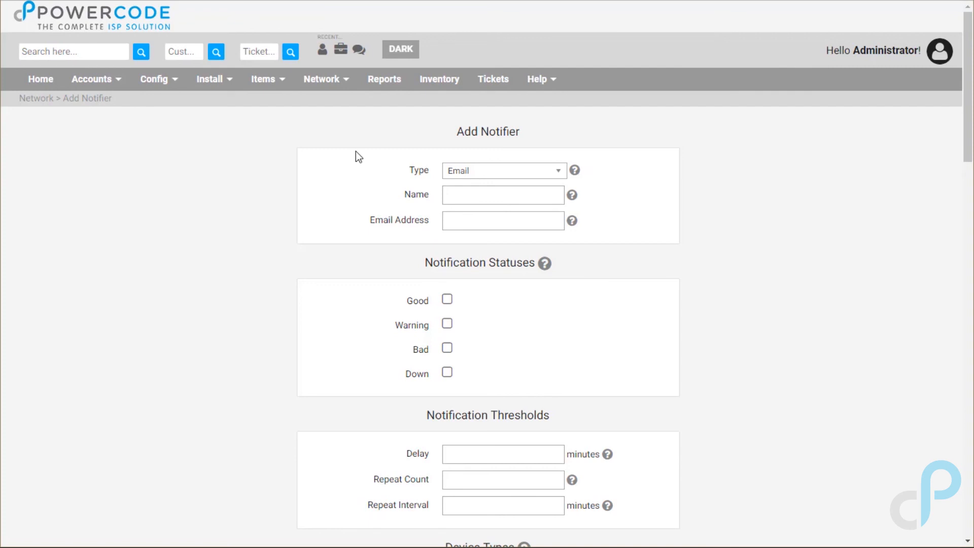
scroll(315, 248, down, 1)
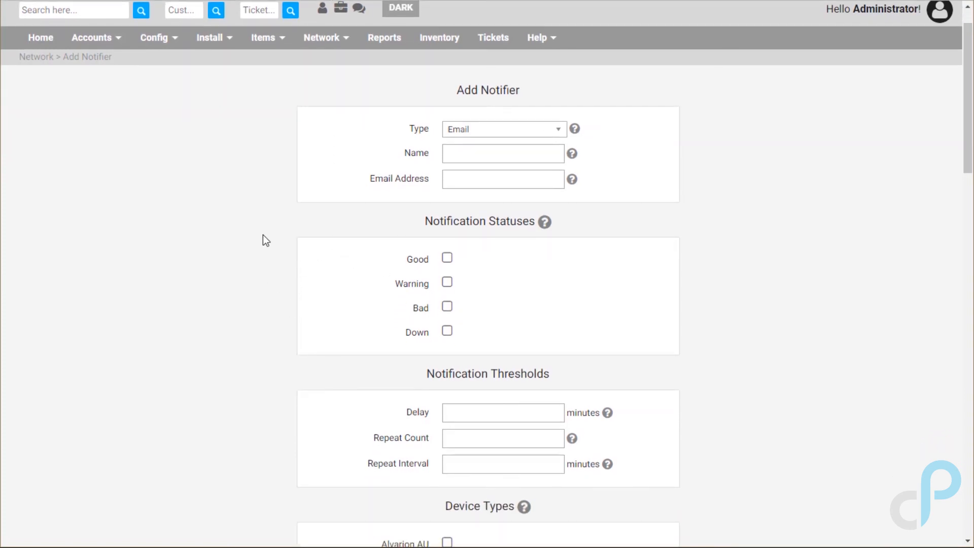
scroll(263, 236, up, 1)
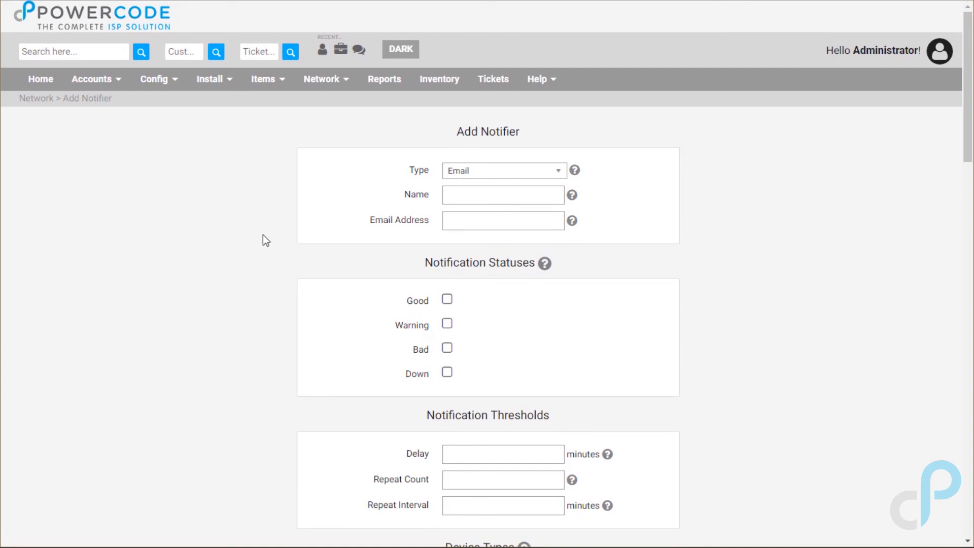